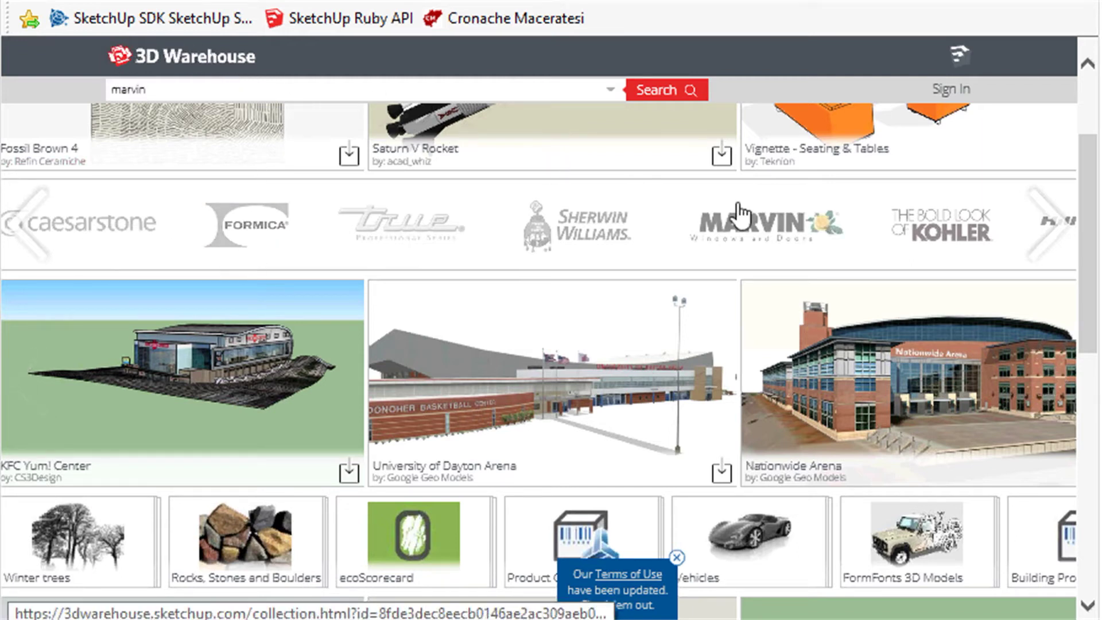
Step: Open the Marvin Windows catalog from the featured brand carousel and scroll its Models grid
{"action": "left_click", "coordinate": [1055, 241]}
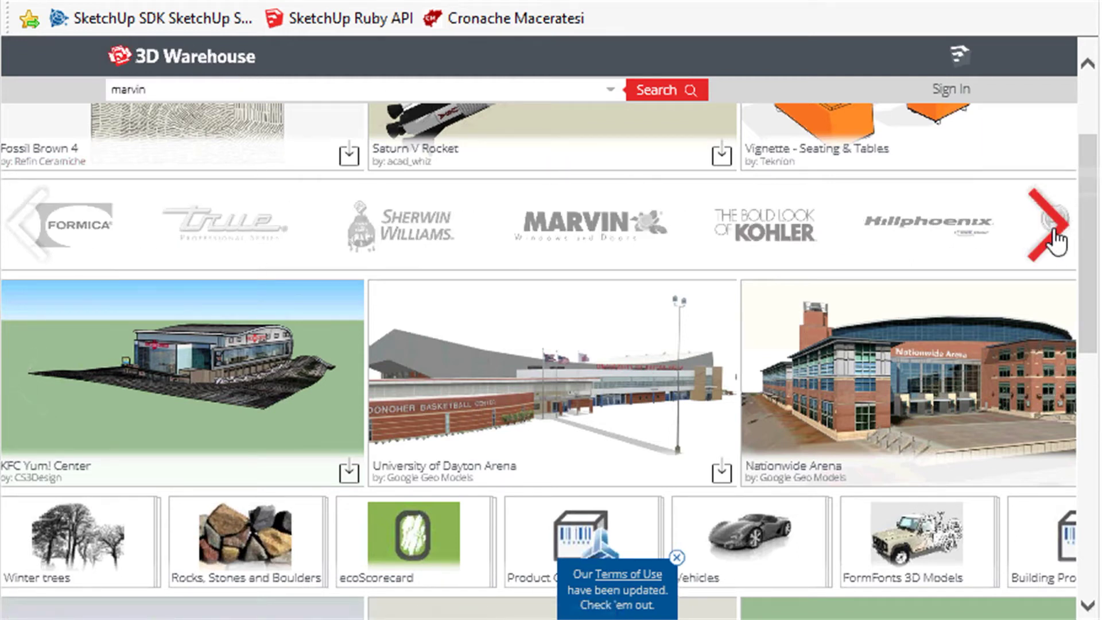
{"action": "left_click", "coordinate": [545, 224]}
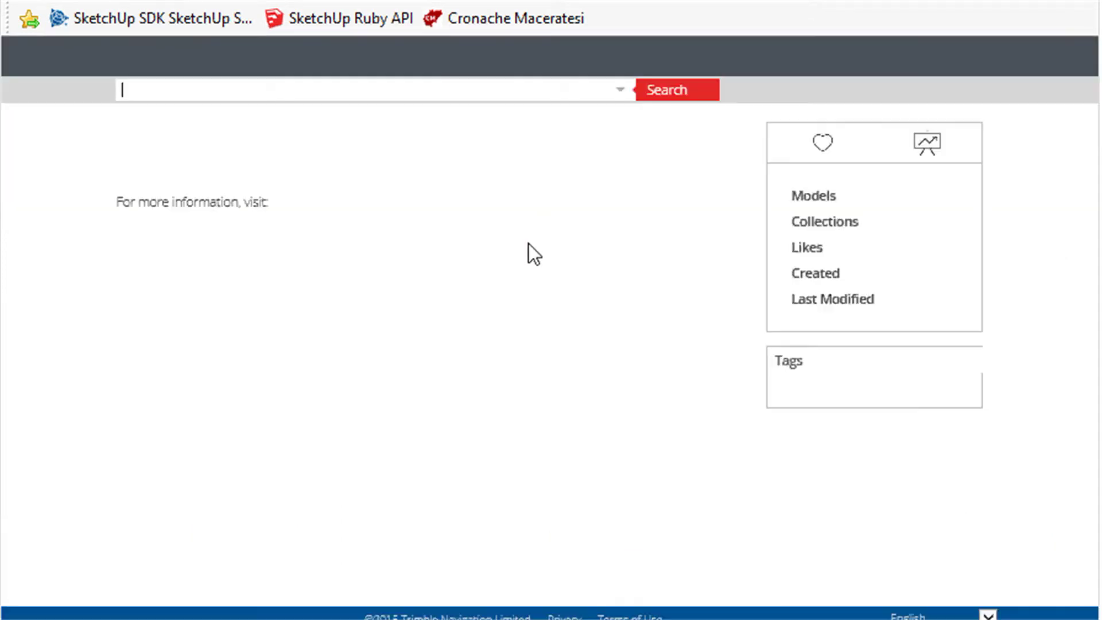
{"action": "scroll", "coordinate": [505, 368], "scroll_direction": "down", "scroll_amount": 6}
{"action": "scroll", "coordinate": [491, 409], "scroll_direction": "down", "scroll_amount": 10}
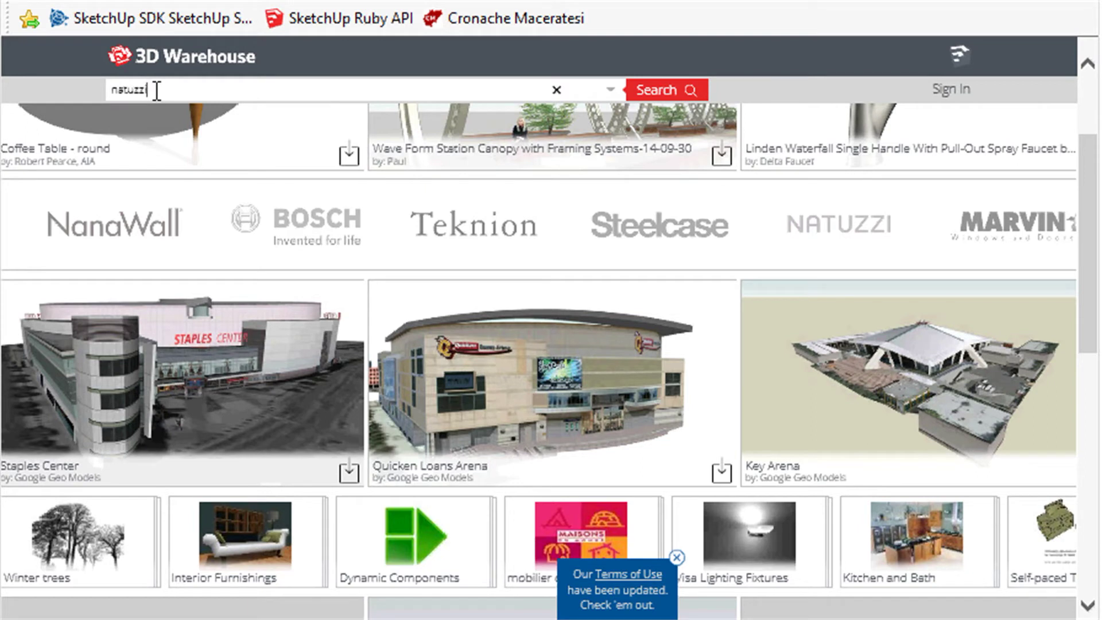
Step: Search 3D Warehouse for natuzzi models and browse the results
{"action": "key", "text": "Return"}
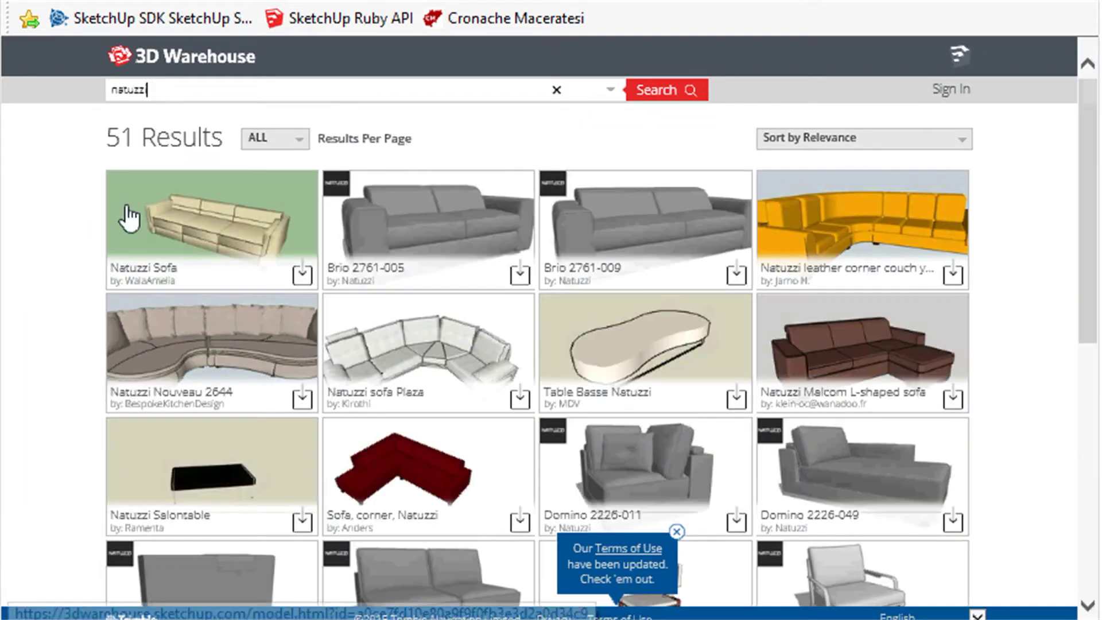
{"action": "scroll", "coordinate": [63, 582], "scroll_direction": "down", "scroll_amount": 5}
{"action": "scroll", "coordinate": [64, 553], "scroll_direction": "up", "scroll_amount": 5}
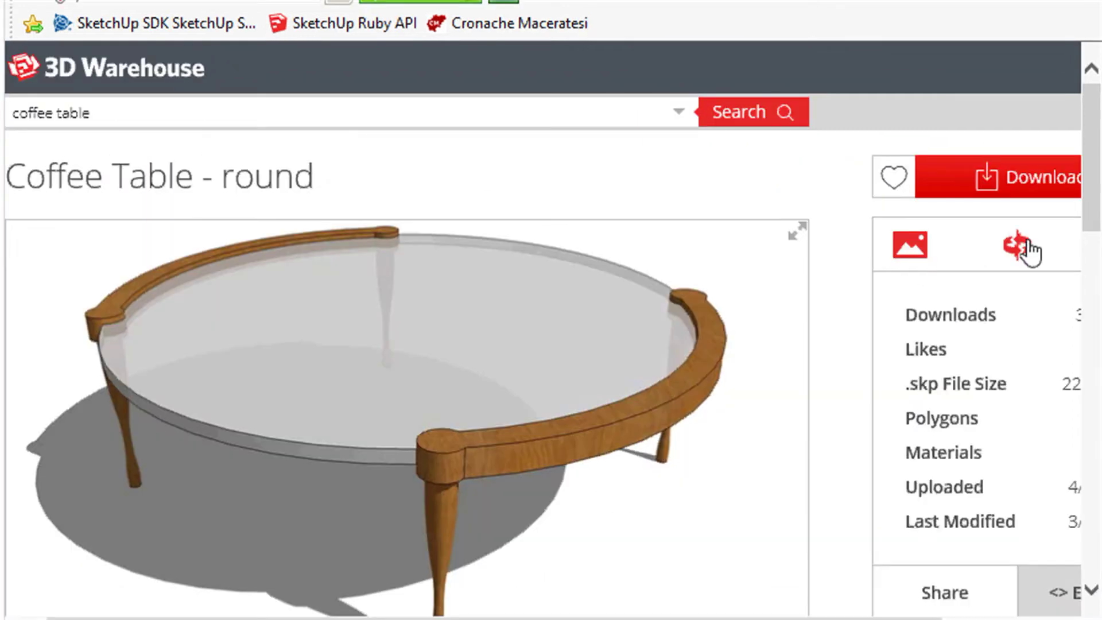
Step: Orbit the round coffee table in the interactive 3D view and show its download formats
{"action": "left_click", "coordinate": [1020, 247]}
{"action": "left_click_drag", "start_coordinate": [428, 426], "coordinate": [492, 394]}
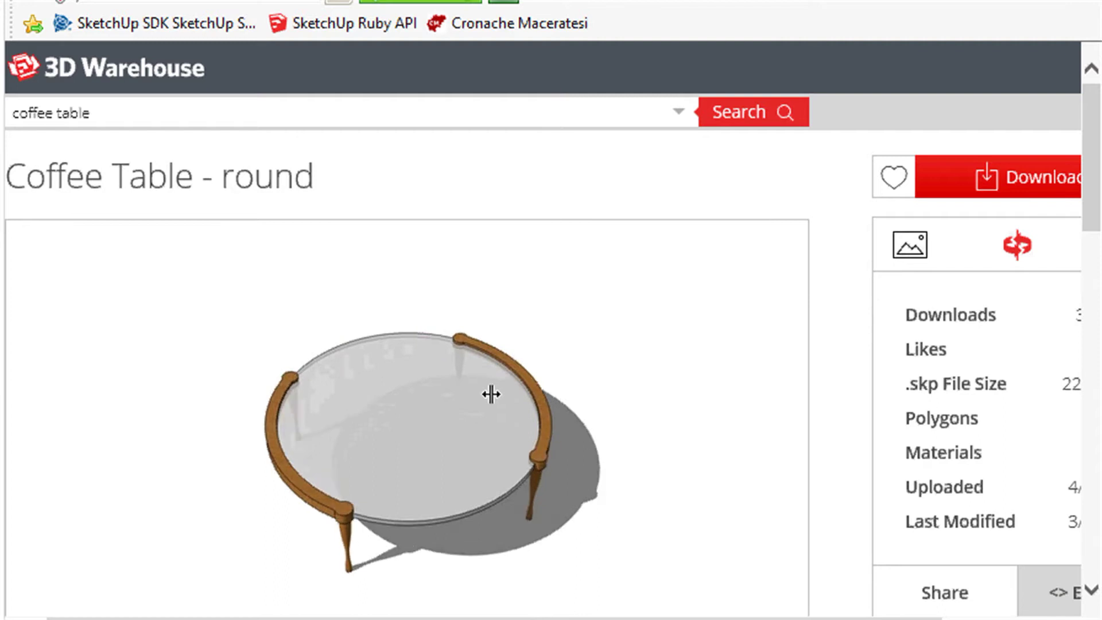
{"action": "left_click", "coordinate": [1031, 178]}
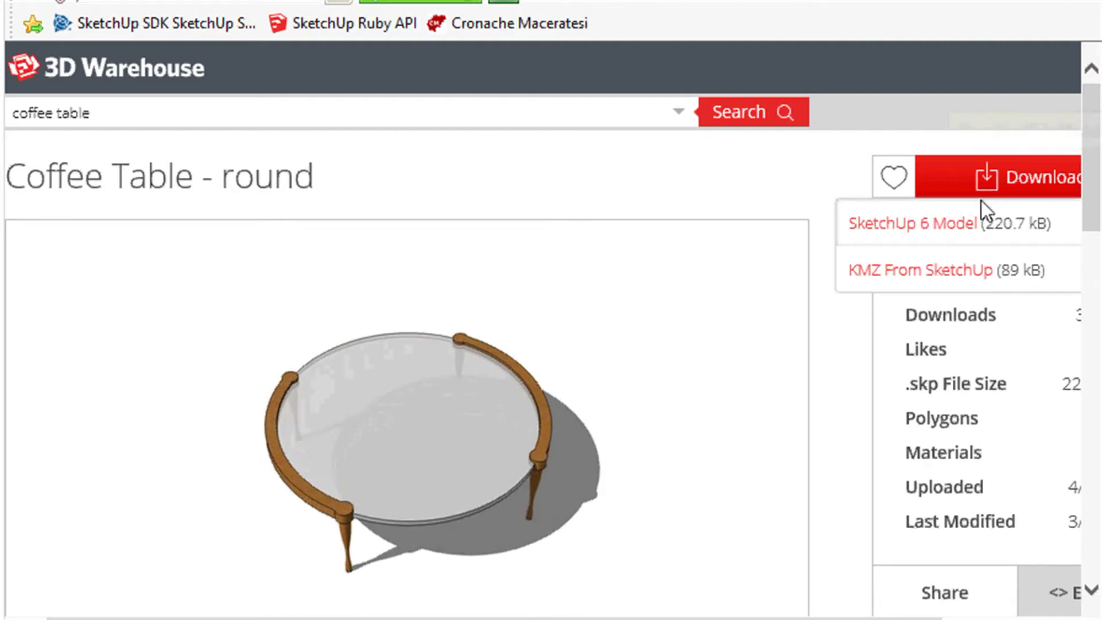
Step: Download the SketchUp 6 Model version, saving it as Coffee-Table-5.skp via Salva con nome
{"action": "left_click", "coordinate": [937, 229]}
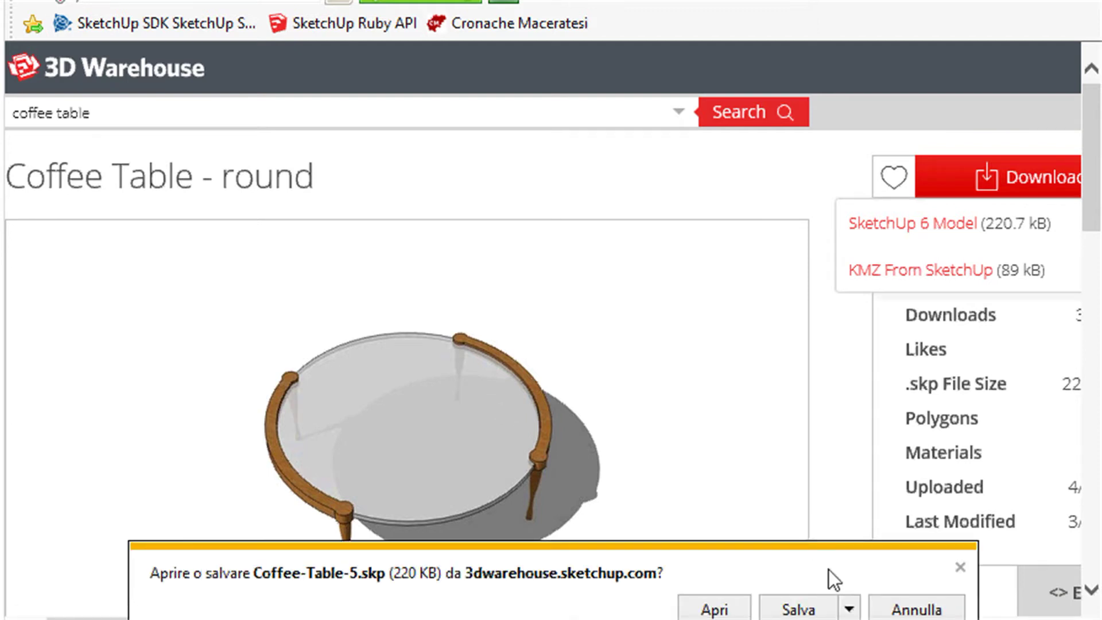
{"action": "left_click", "coordinate": [851, 610]}
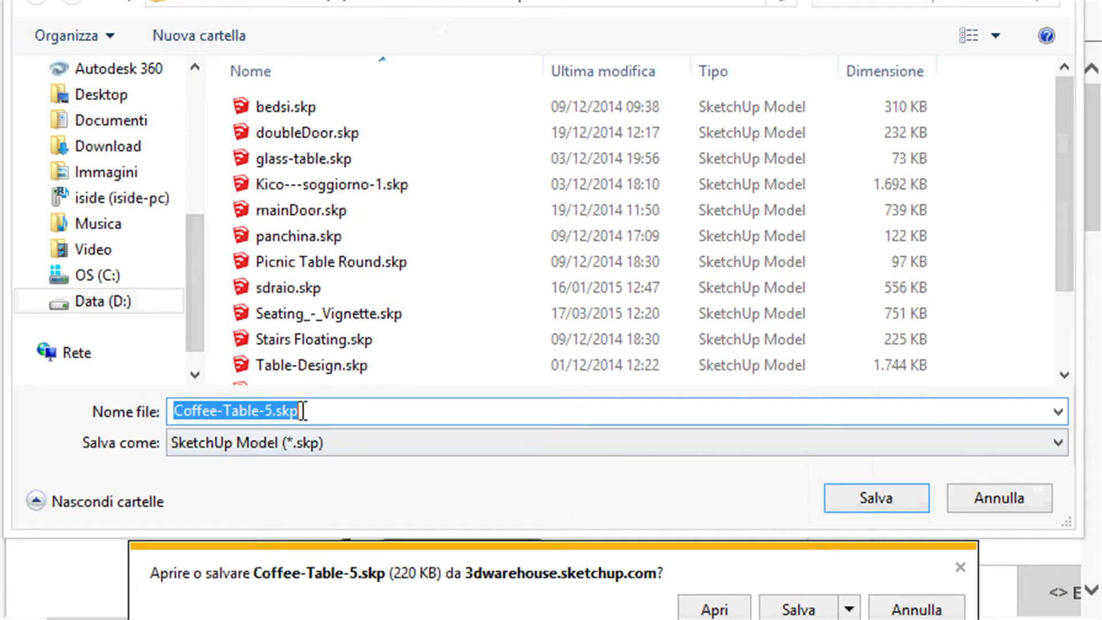
{"action": "left_click", "coordinate": [861, 500]}
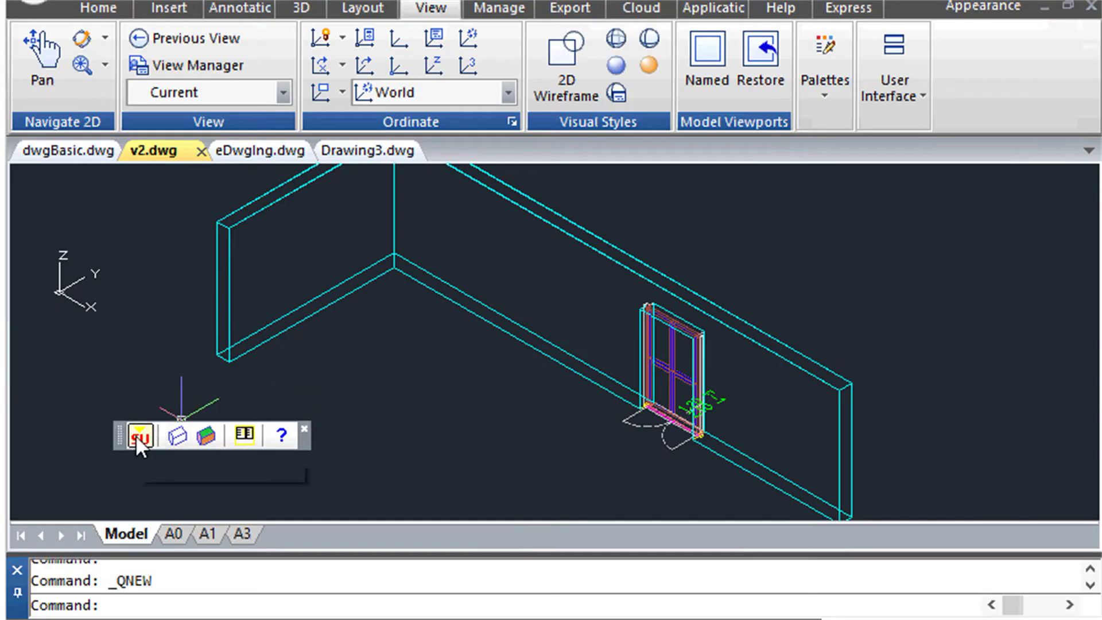
Step: Insert Coffee-Table-5.skp near the wall corner at 0.05 scale with 0° rotation
{"action": "left_click", "coordinate": [138, 434]}
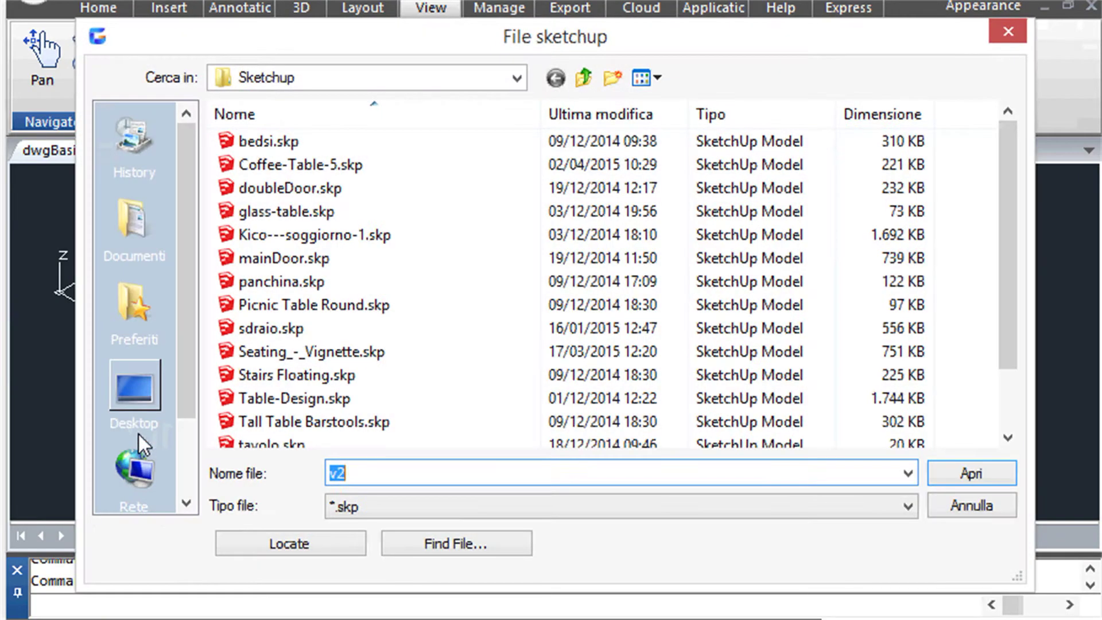
{"action": "left_click", "coordinate": [286, 166]}
{"action": "left_click", "coordinate": [983, 479]}
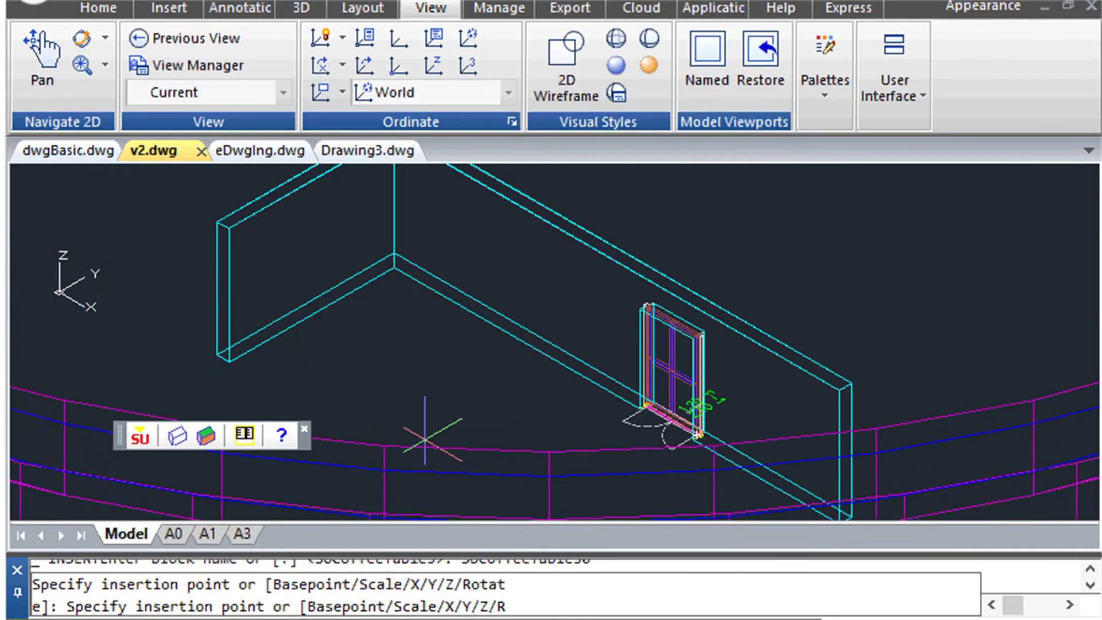
{"action": "left_click", "coordinate": [377, 431]}
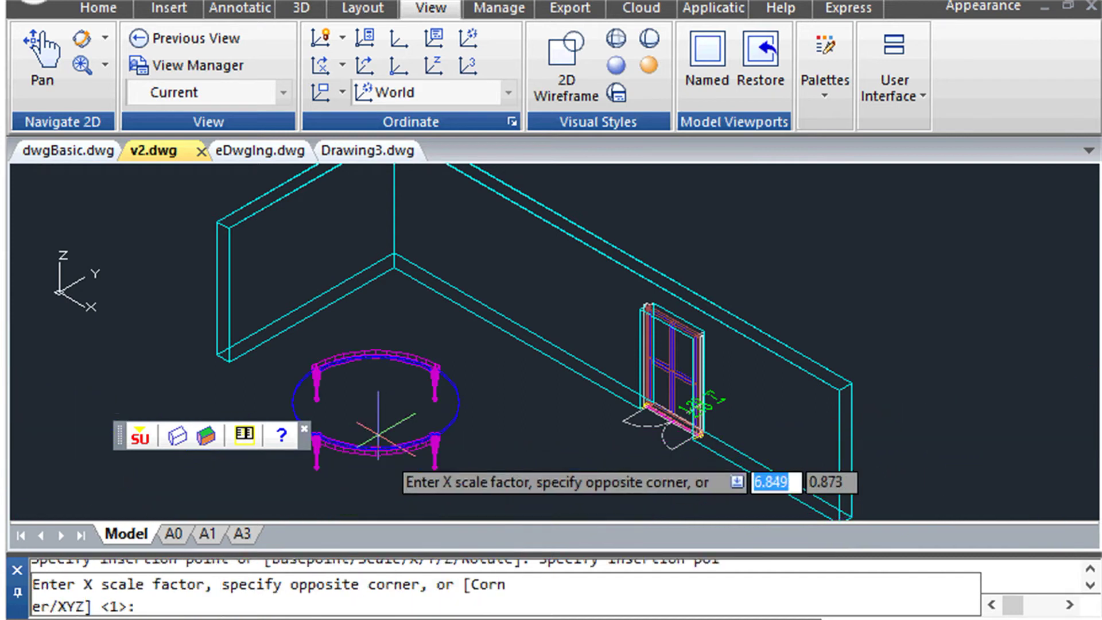
{"action": "type", "text": "0.0"}
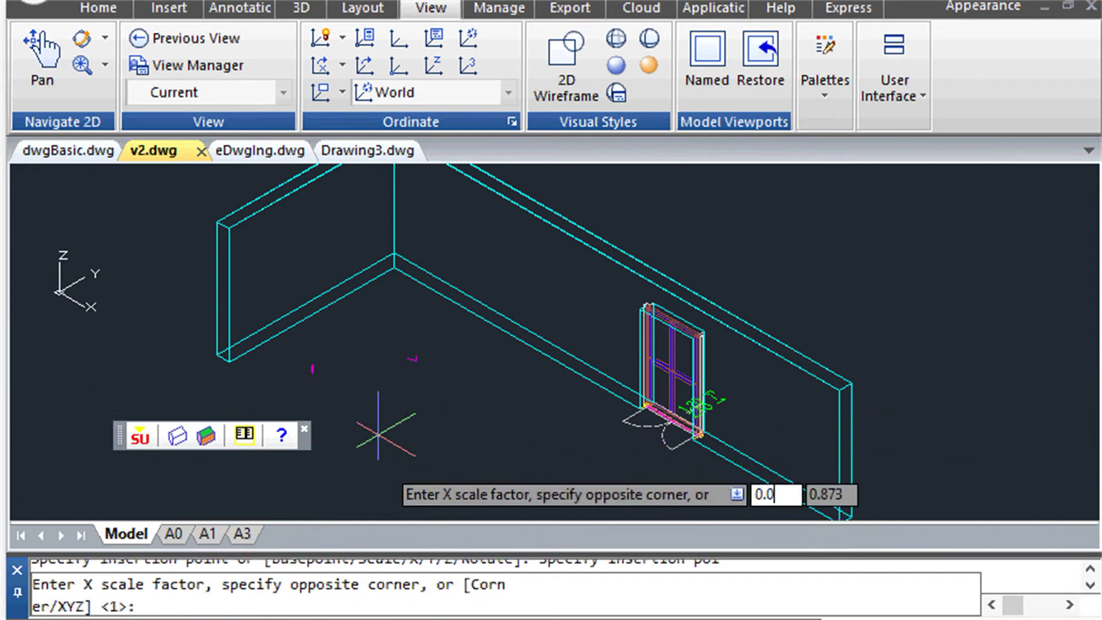
{"action": "type", "text": "5"}
{"action": "key", "text": "Return"}
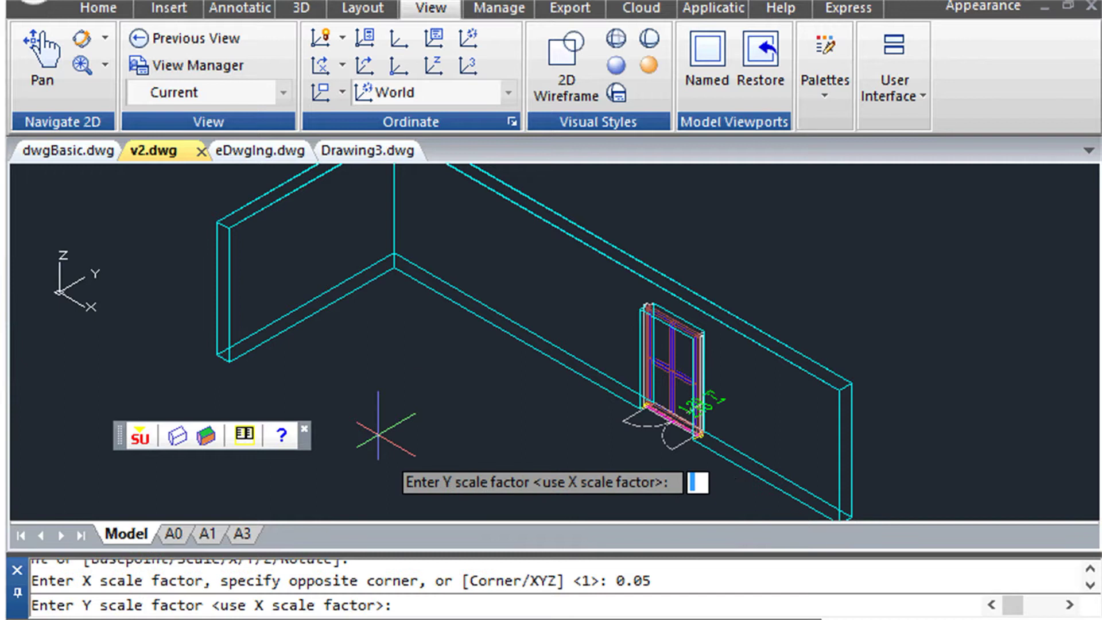
{"action": "key", "text": "Return"}
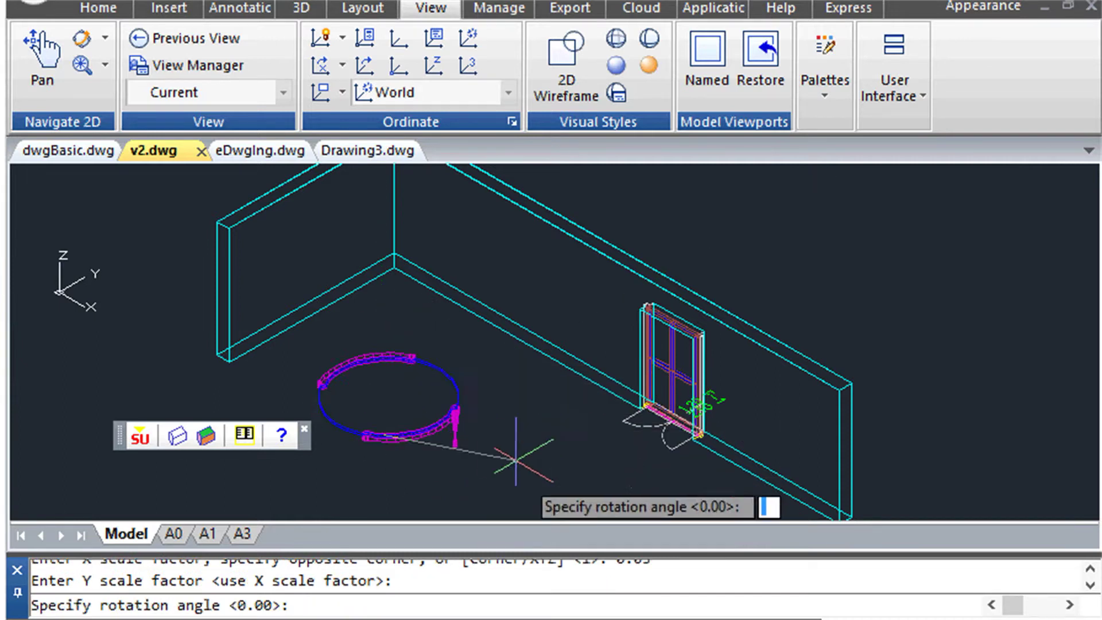
{"action": "left_click", "coordinate": [464, 466]}
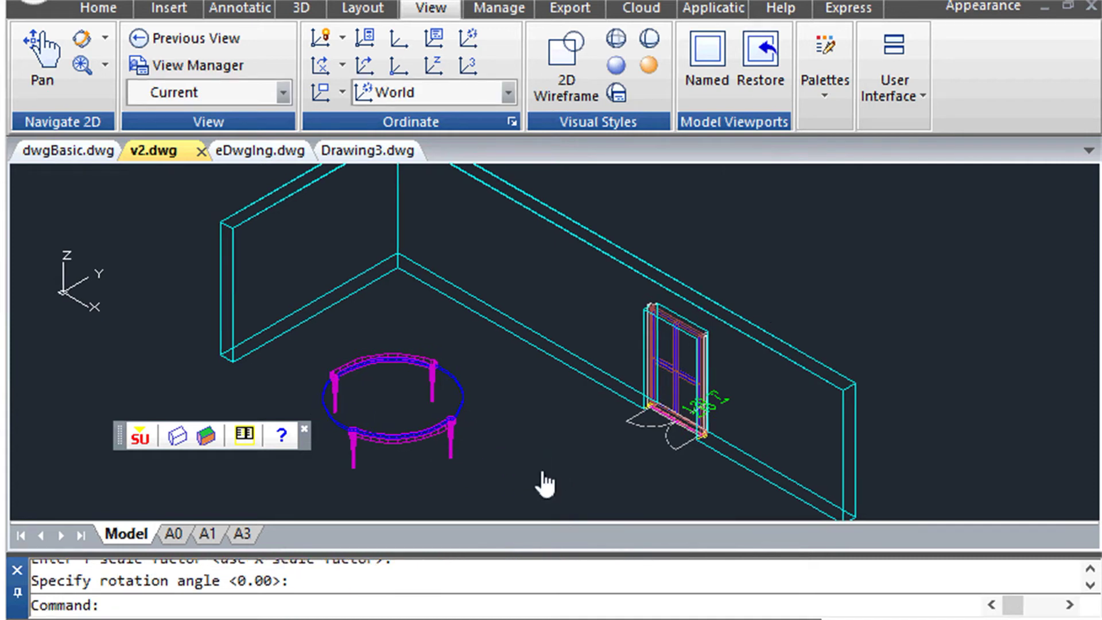
{"action": "mouse_move", "coordinate": [544, 482]}
{"action": "middle_mouse_down"}
{"action": "mouse_move", "coordinate": [514, 423]}
{"action": "mouse_move", "coordinate": [486, 421]}
{"action": "middle_mouse_up"}
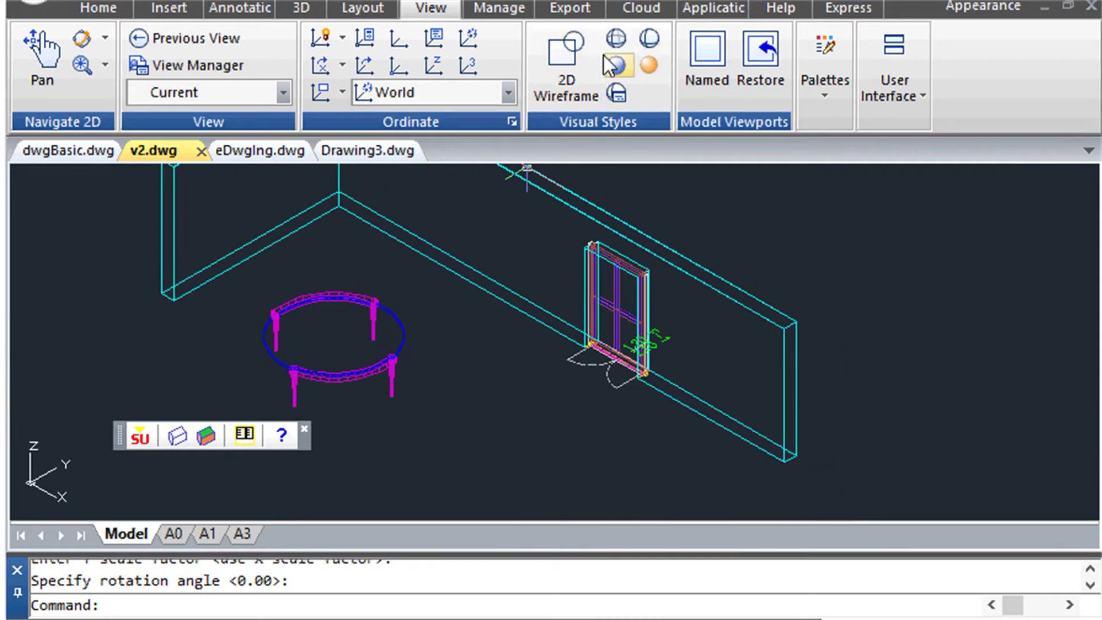
{"action": "left_click", "coordinate": [650, 40]}
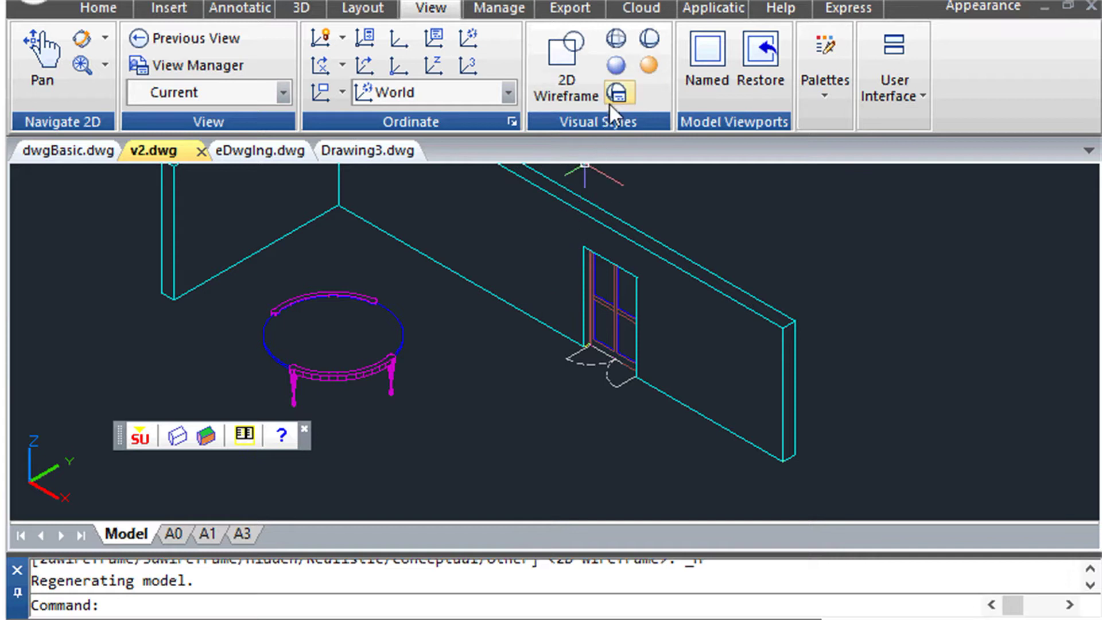
{"action": "left_click", "coordinate": [647, 67]}
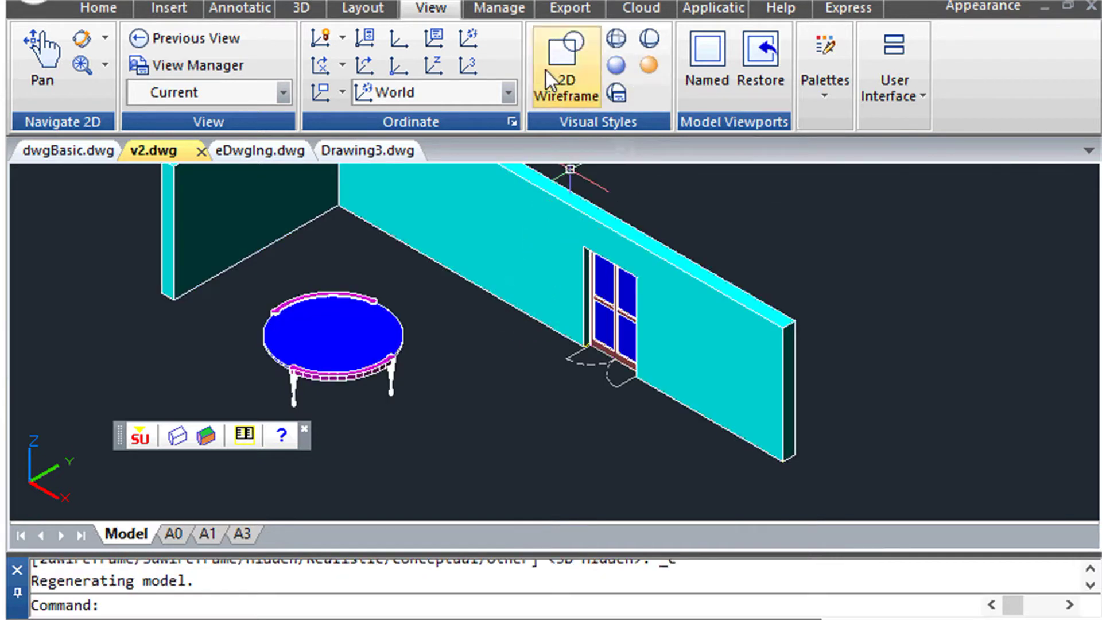
{"action": "left_click", "coordinate": [574, 56]}
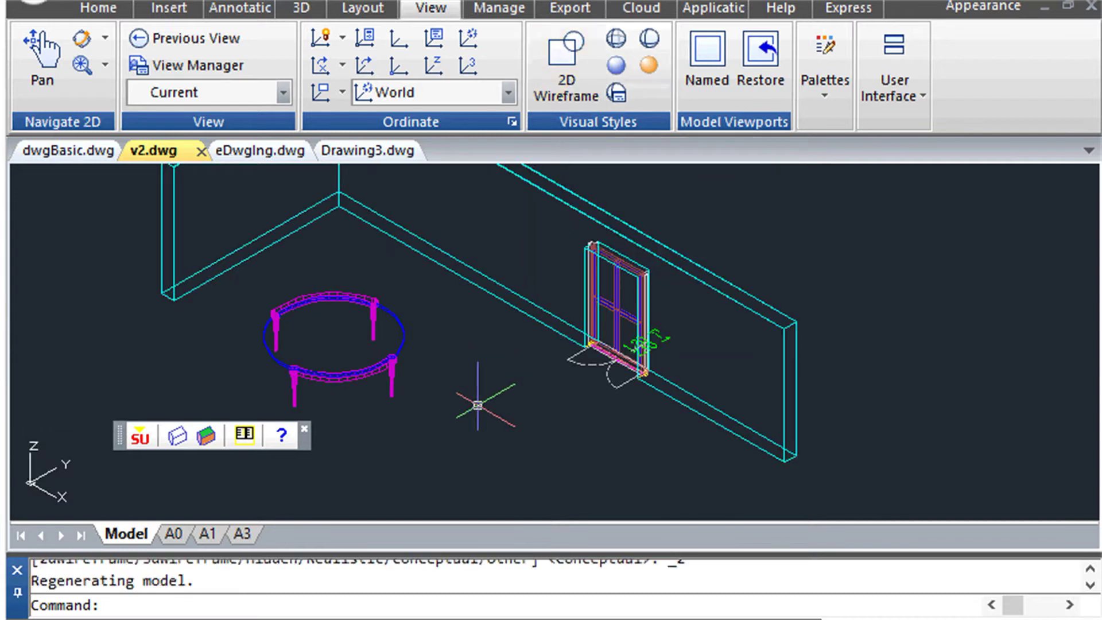
Step: Insert Stairs Floating.skp near the doorway at 0.03 scale with default rotation, then frame it
{"action": "left_click", "coordinate": [140, 436]}
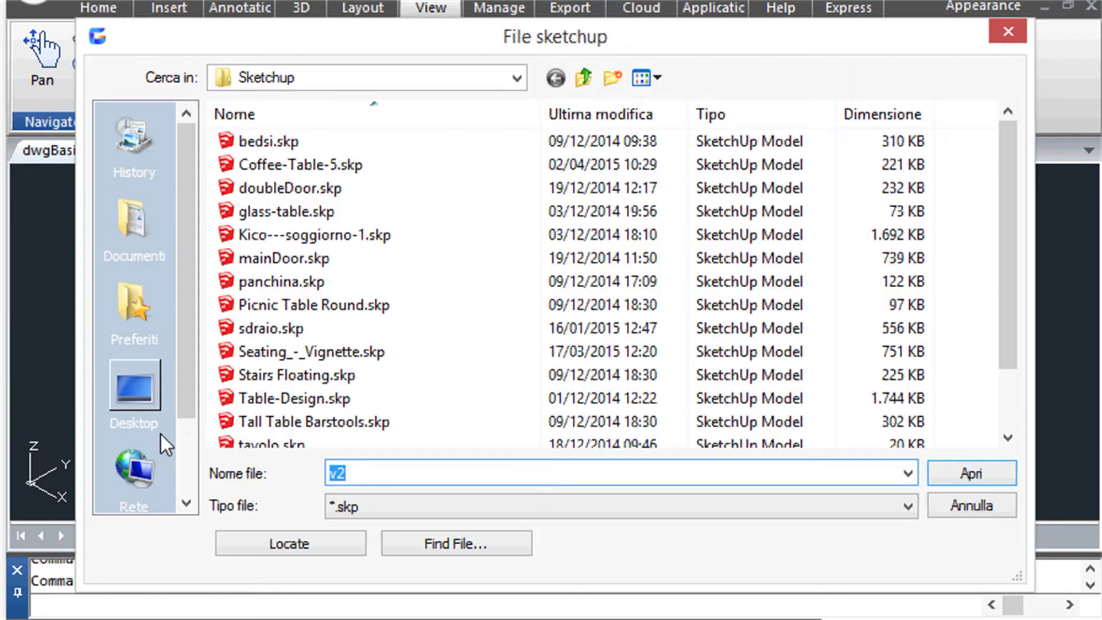
{"action": "left_click", "coordinate": [294, 379]}
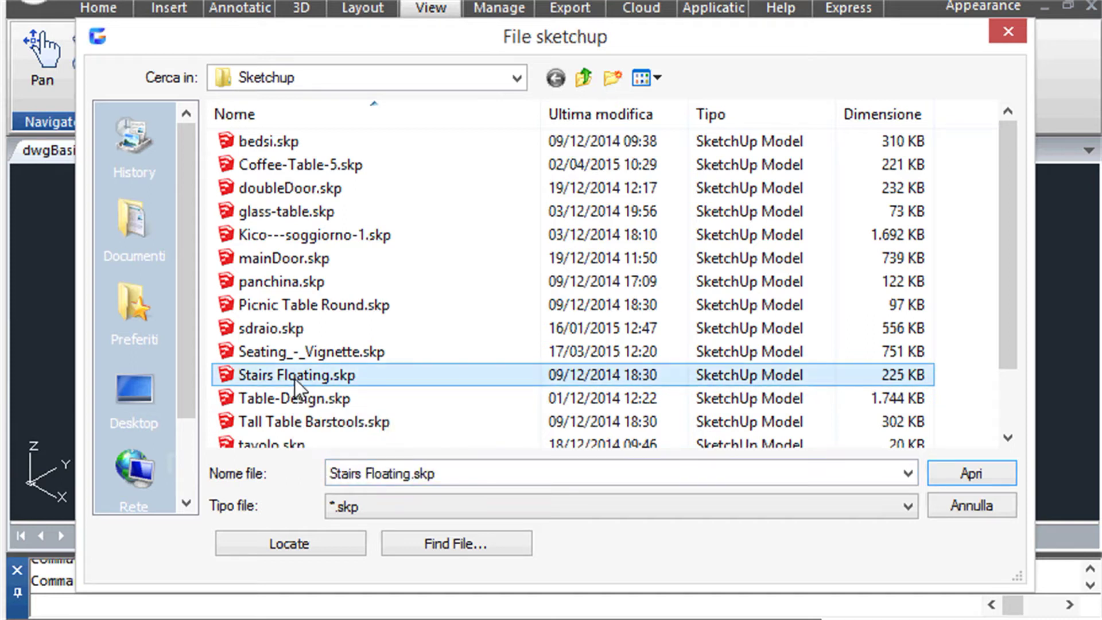
{"action": "double_click", "coordinate": [294, 378]}
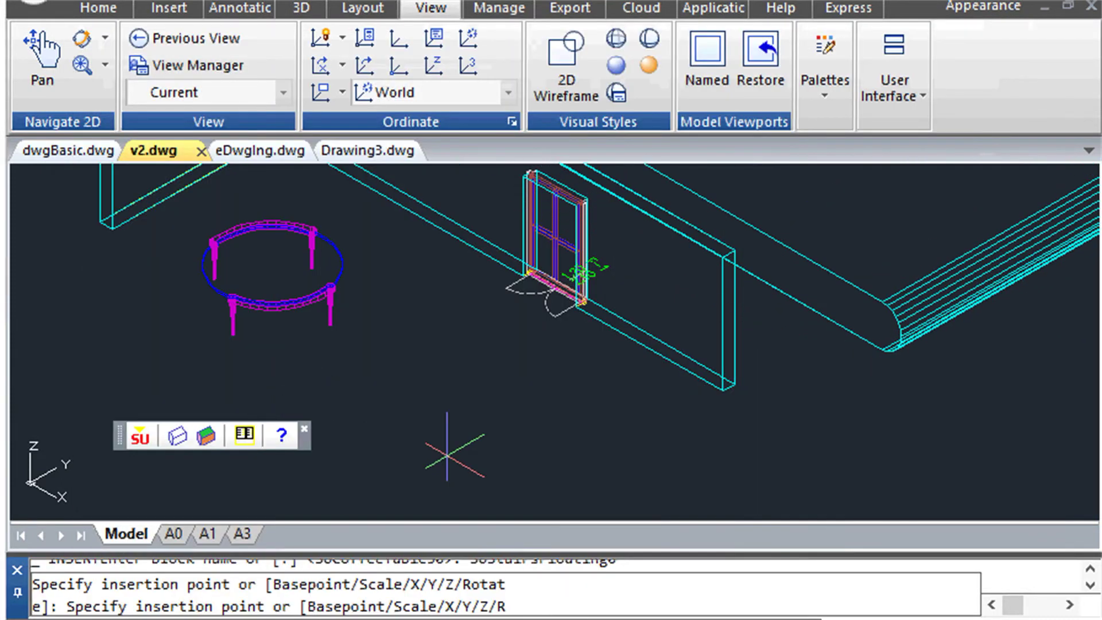
{"action": "left_click", "coordinate": [447, 499]}
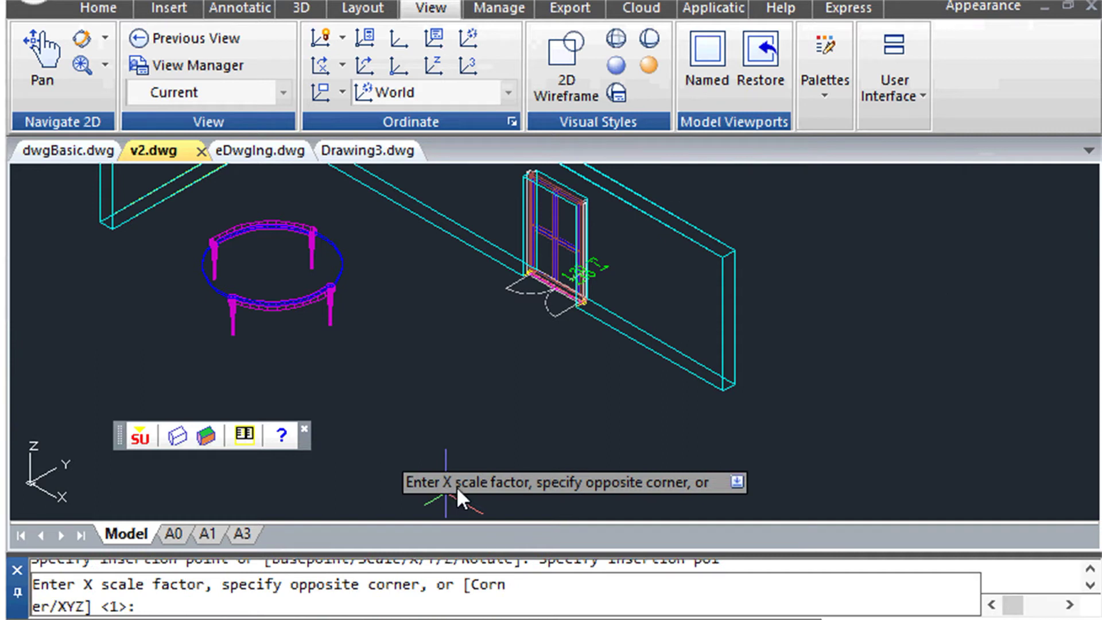
{"action": "type", "text": "0.0"}
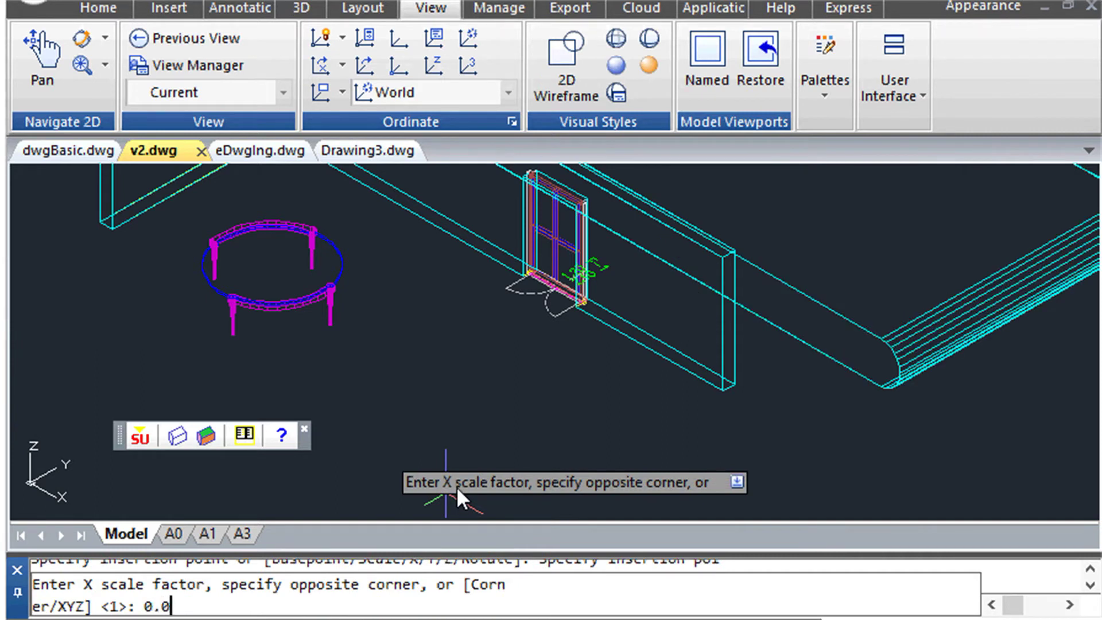
{"action": "type", "text": "3"}
{"action": "key", "text": "Return"}
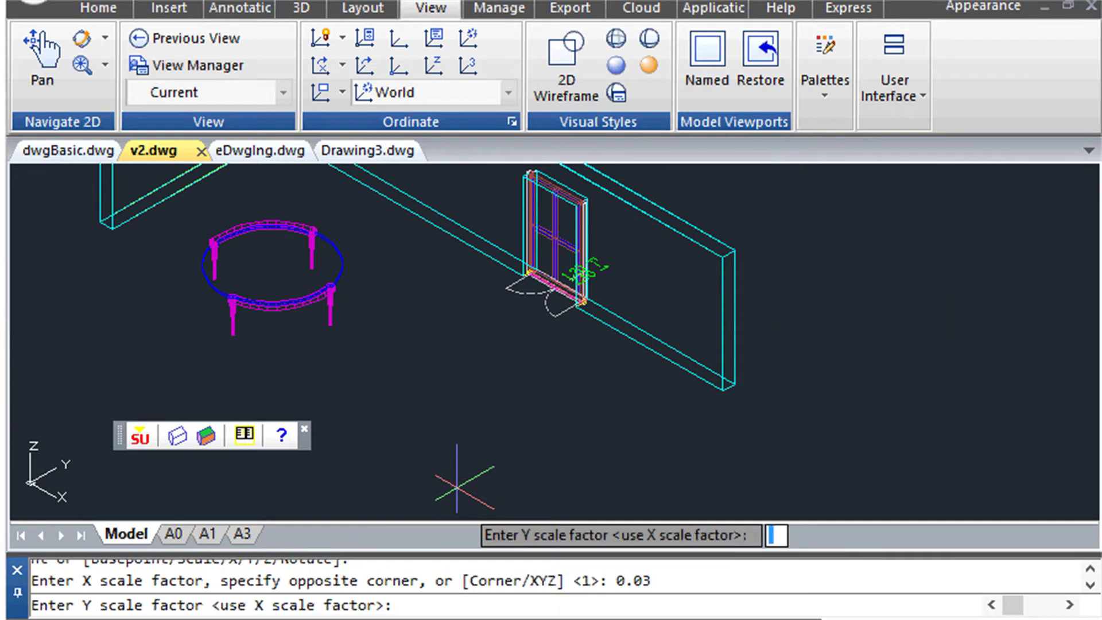
{"action": "key", "text": "Return"}
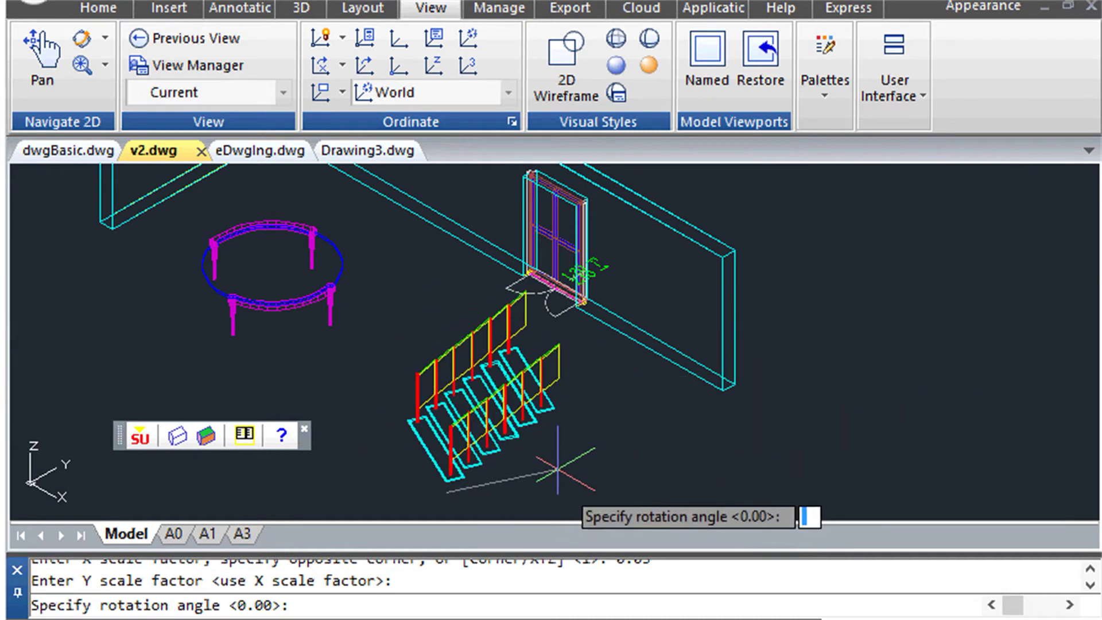
{"action": "key", "text": "Return"}
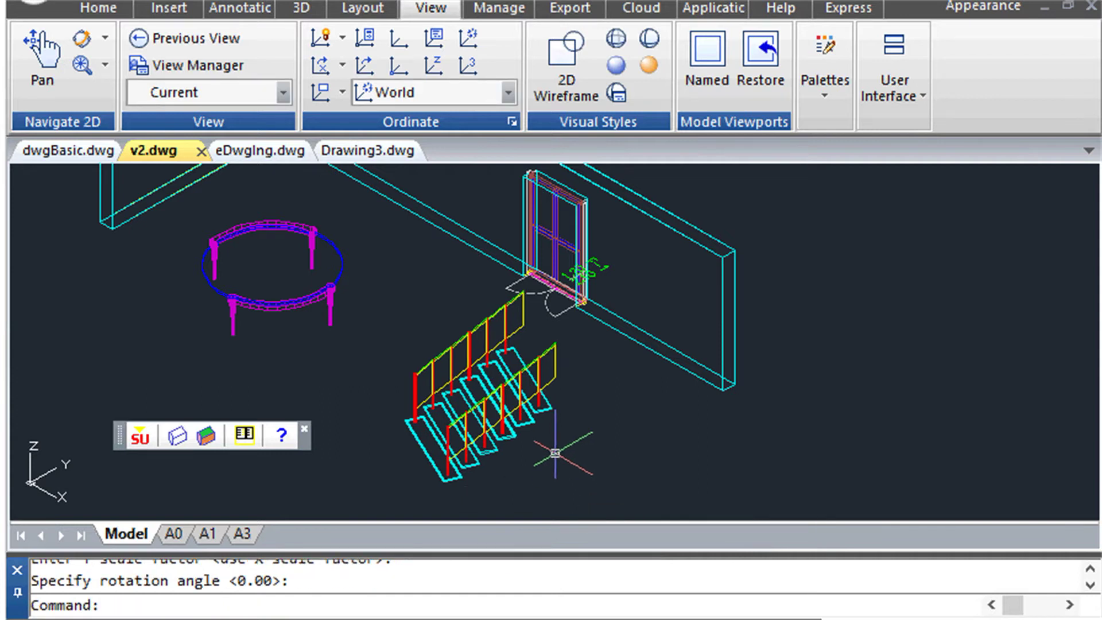
{"action": "scroll", "coordinate": [558, 448], "scroll_direction": "up", "scroll_amount": 2}
{"action": "middle_click_drag", "start_coordinate": [560, 447], "coordinate": [683, 477]}
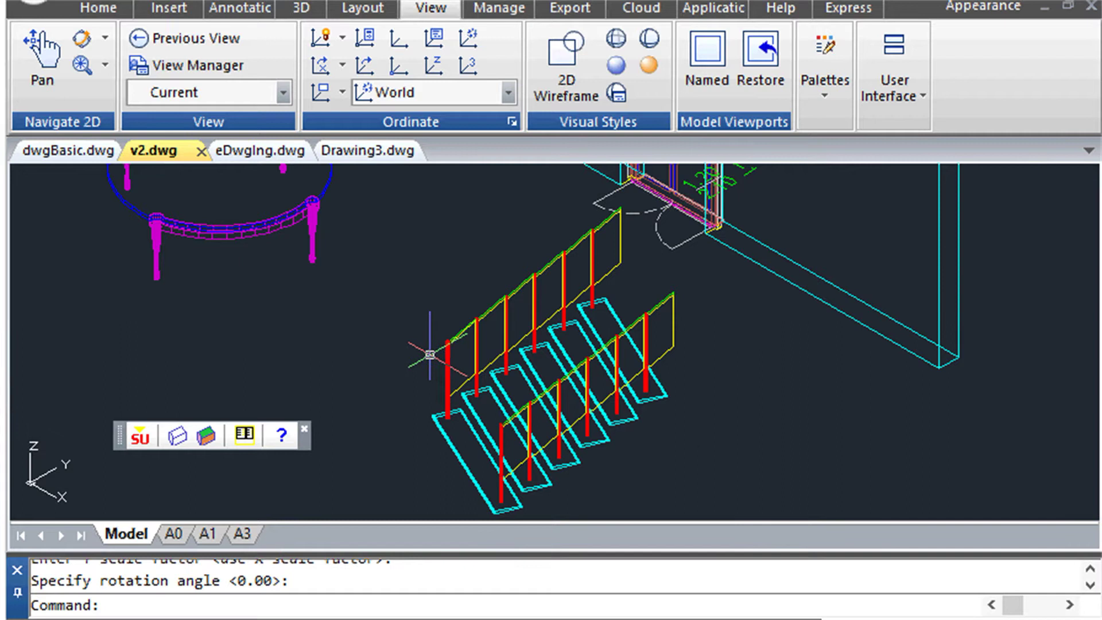
Step: Change the 3DSUWoodOak layer colour from 212 to index 238 in the Layer Properties Manager
{"action": "type", "text": "la"}
{"action": "key", "text": "Return"}
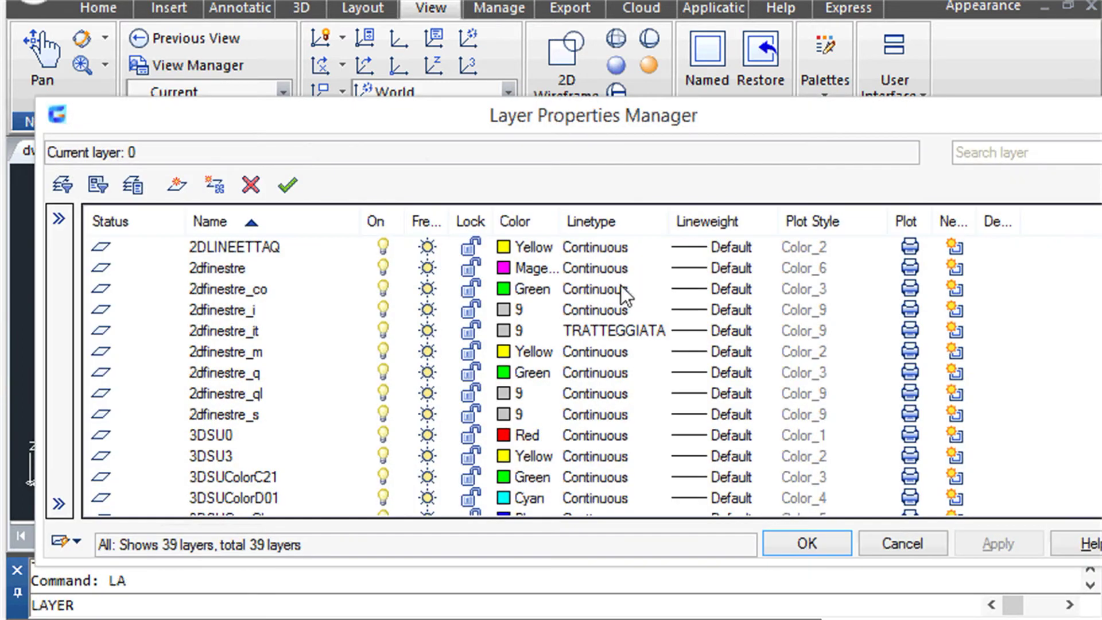
{"action": "scroll", "coordinate": [574, 367], "scroll_direction": "down", "scroll_amount": 1}
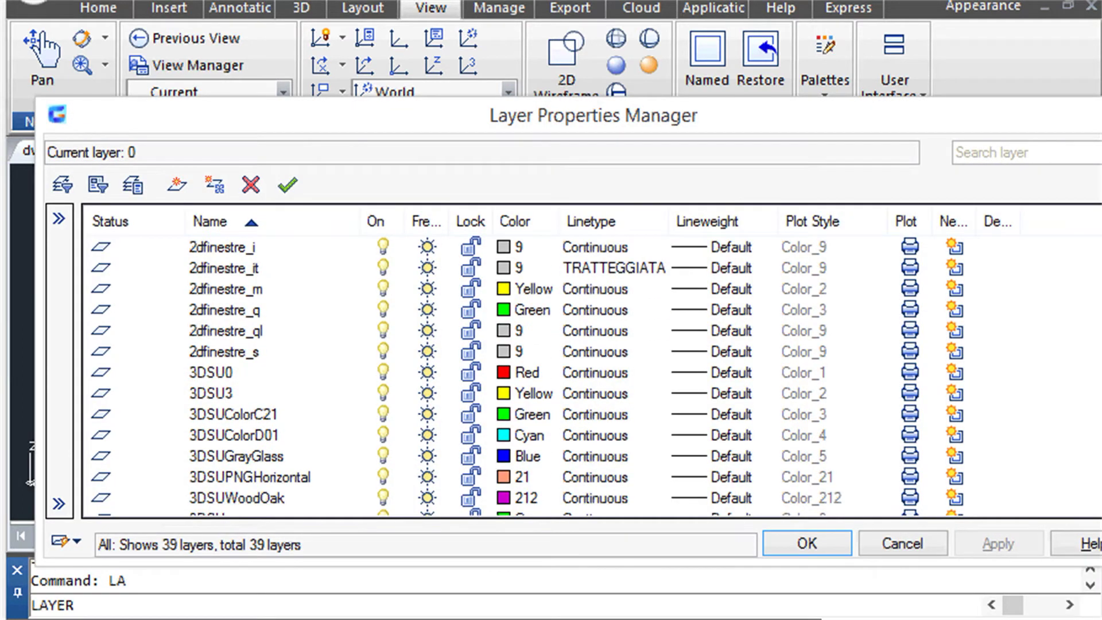
{"action": "scroll", "coordinate": [377, 374], "scroll_direction": "down", "scroll_amount": 2}
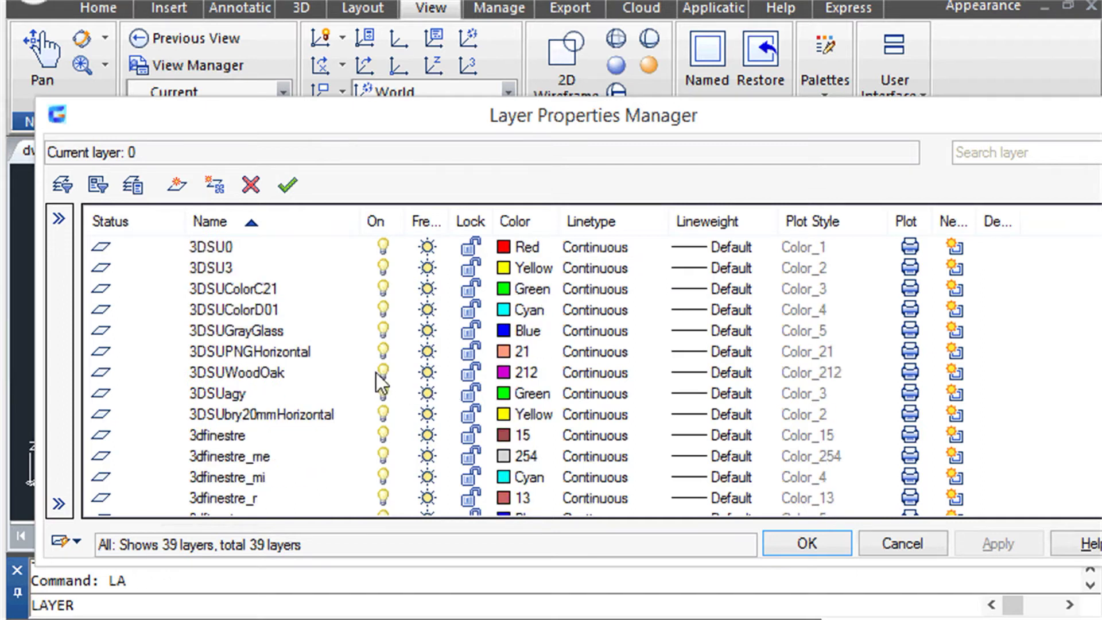
{"action": "left_click", "coordinate": [504, 371]}
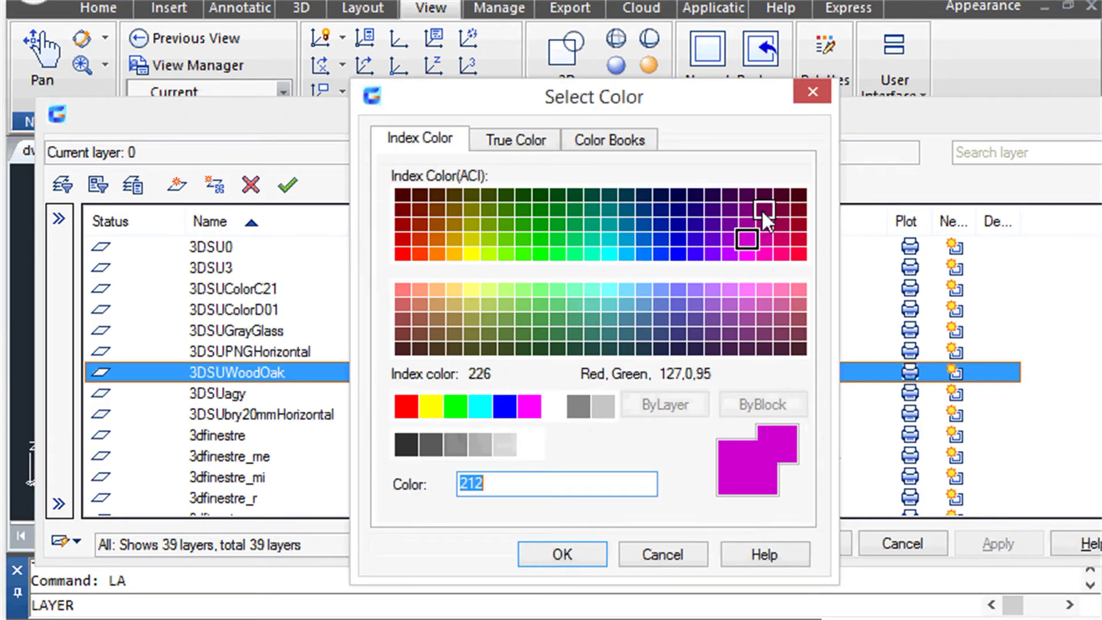
{"action": "left_click", "coordinate": [780, 192]}
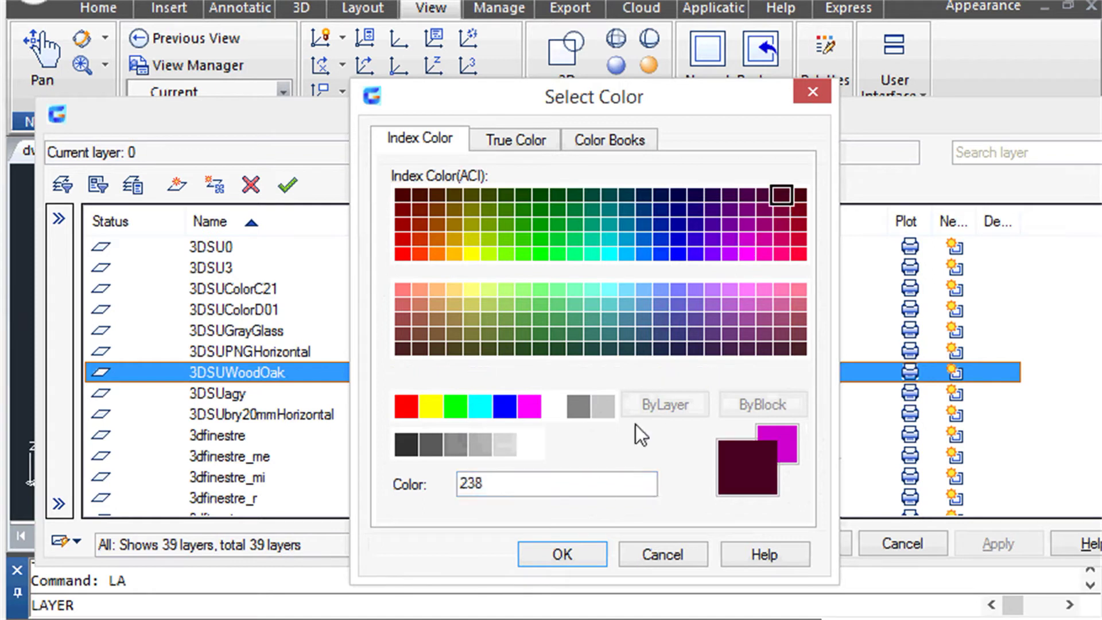
{"action": "left_click", "coordinate": [575, 551]}
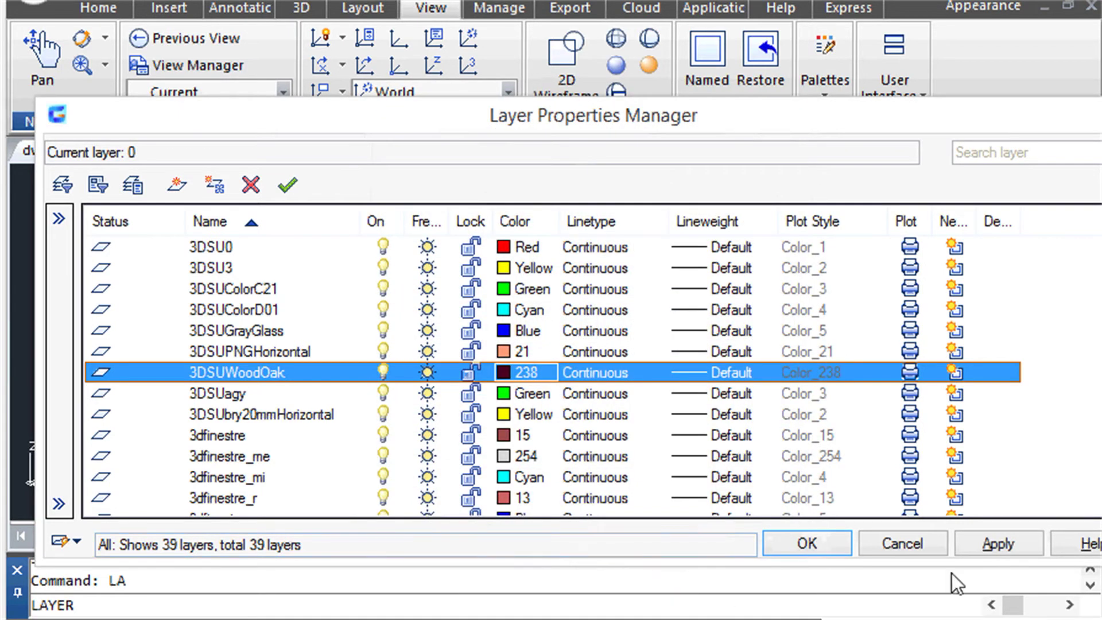
{"action": "left_click", "coordinate": [811, 549]}
{"action": "mouse_move", "coordinate": [367, 373]}
{"action": "middle_mouse_down"}
{"action": "mouse_move", "coordinate": [450, 423]}
{"action": "mouse_move", "coordinate": [447, 389]}
{"action": "middle_mouse_up"}
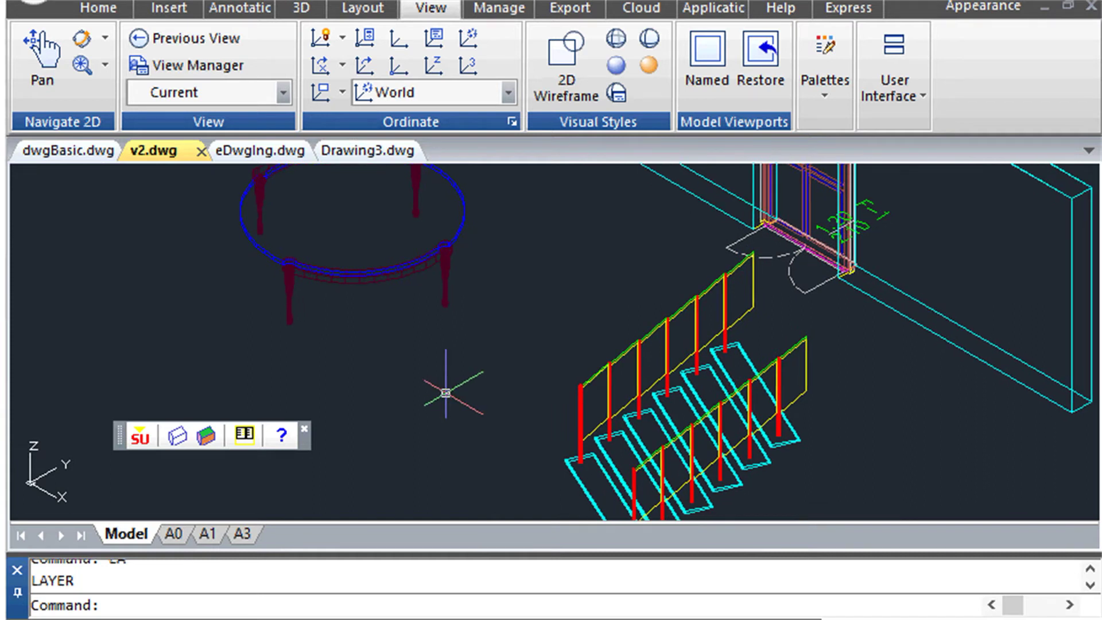
Step: Apply the Conceptual visual style, recentre the table, then switch to eDwgIng.dwg
{"action": "scroll", "coordinate": [484, 333], "scroll_direction": "down", "scroll_amount": 2}
{"action": "left_click", "coordinate": [649, 65]}
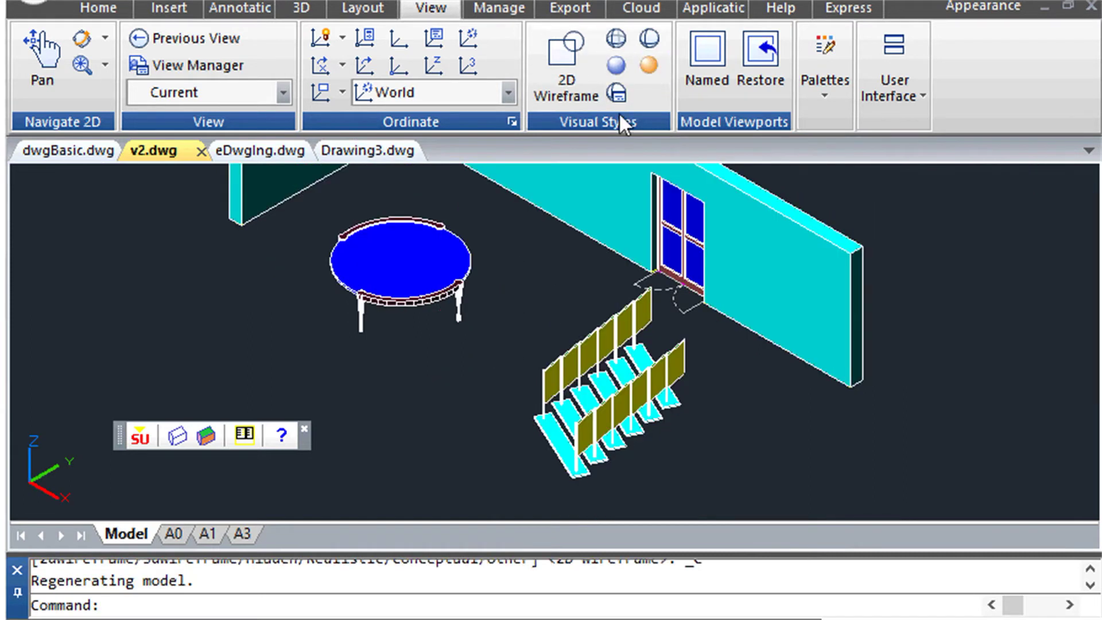
{"action": "scroll", "coordinate": [450, 373], "scroll_direction": "up", "scroll_amount": 3}
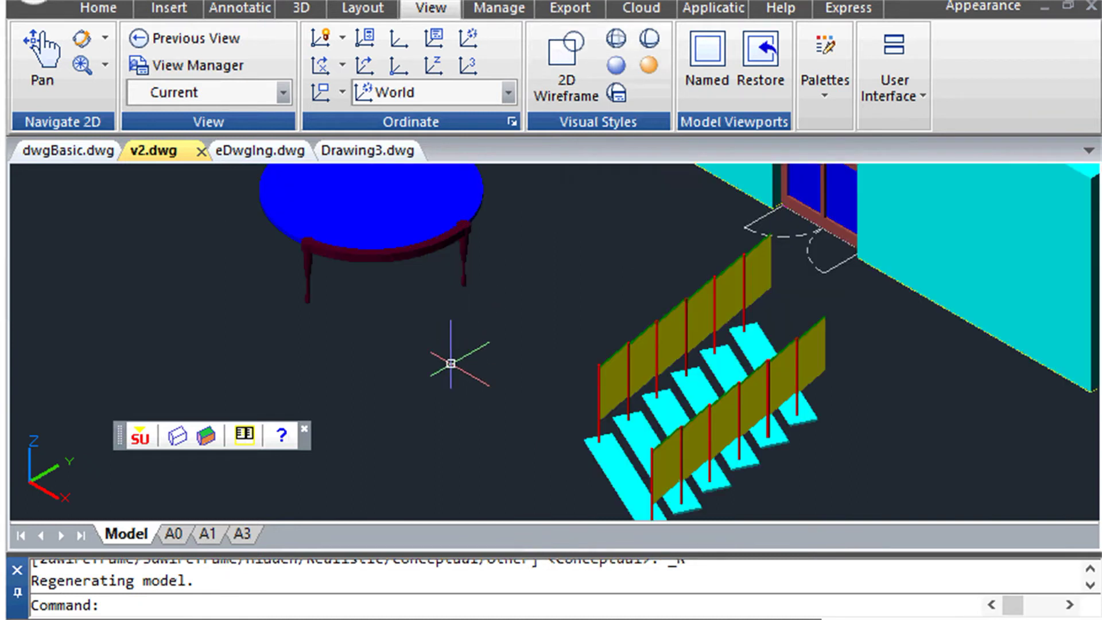
{"action": "middle_click_drag", "start_coordinate": [480, 411], "coordinate": [508, 456]}
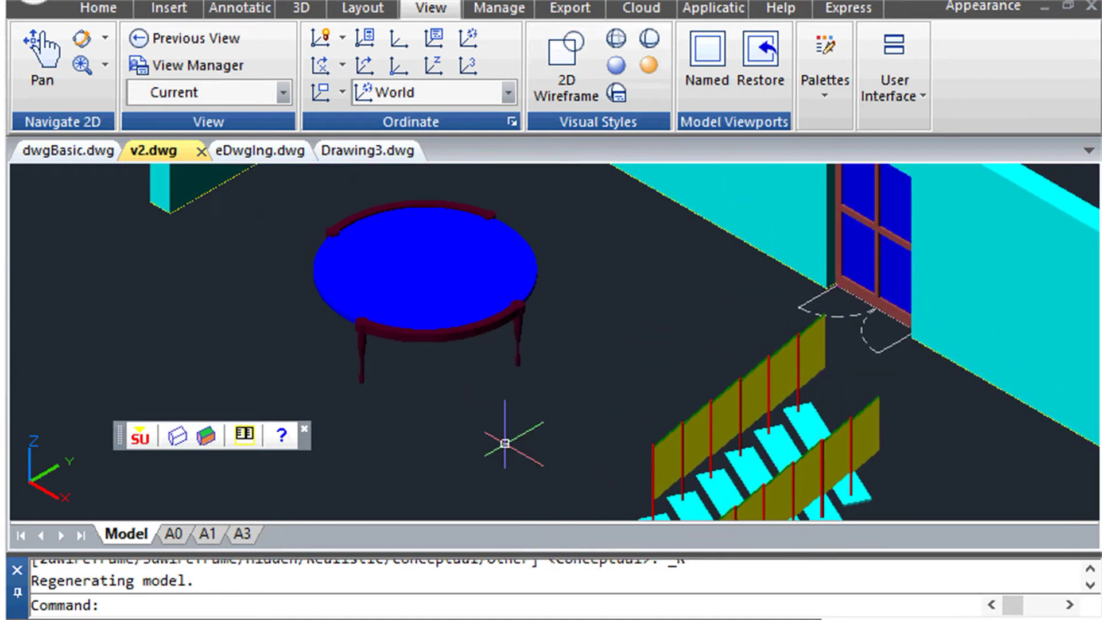
{"action": "key", "text": "ctrl+Tab"}
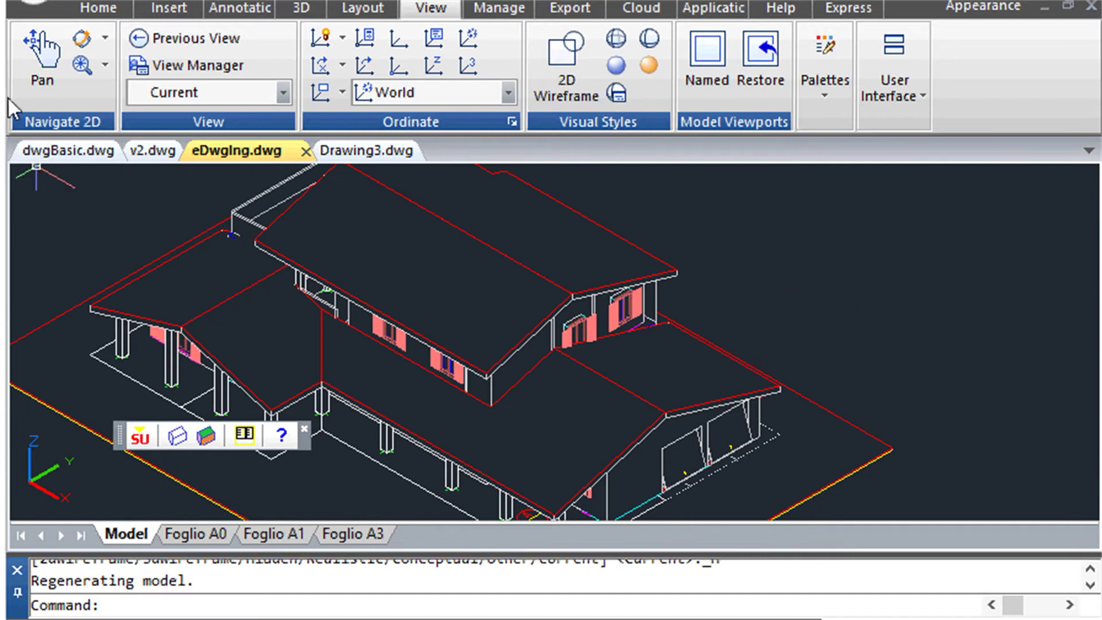
Step: Free-orbit the house to a low side view, exit orbit, and launch the SketchUp export
{"action": "left_click", "coordinate": [105, 38]}
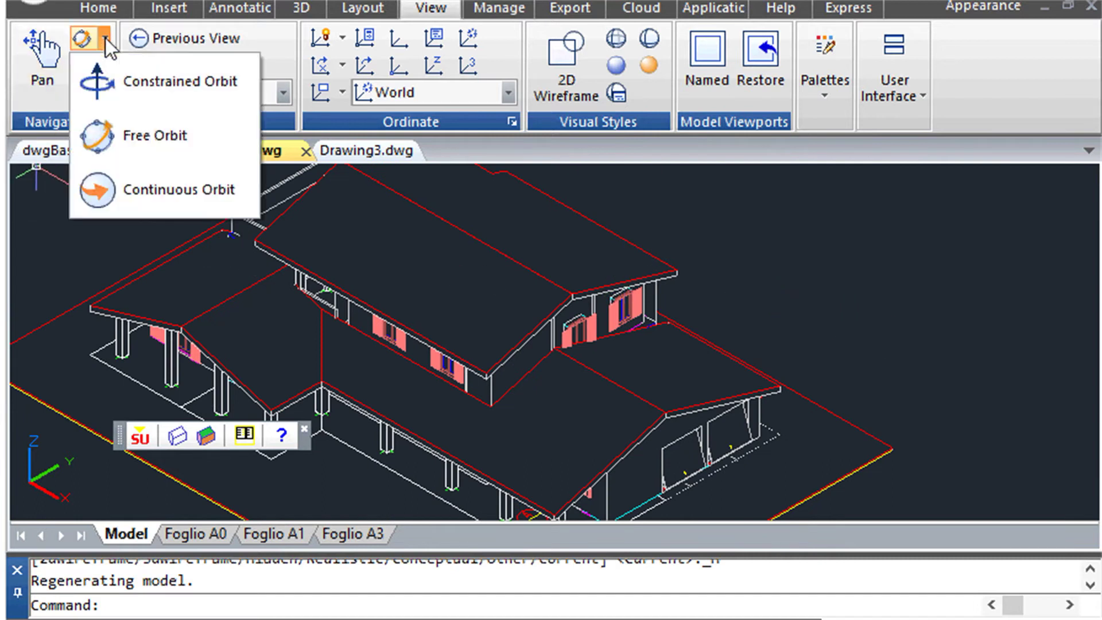
{"action": "left_click", "coordinate": [133, 132]}
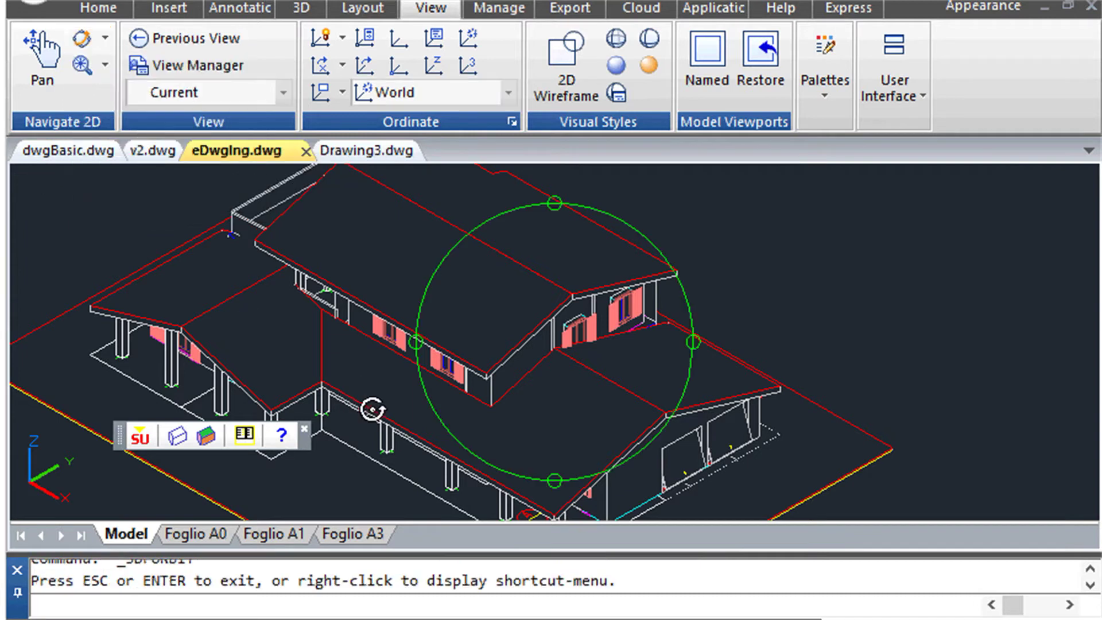
{"action": "left_click_drag", "start_coordinate": [554, 443], "coordinate": [676, 349]}
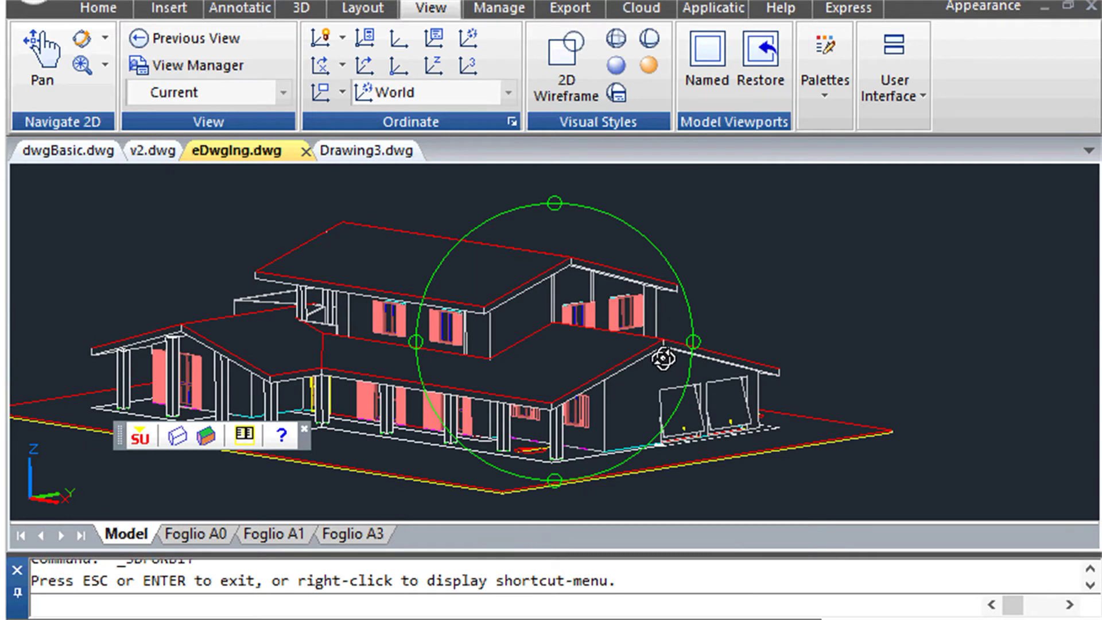
{"action": "right_click", "coordinate": [790, 318]}
{"action": "left_click", "coordinate": [815, 336]}
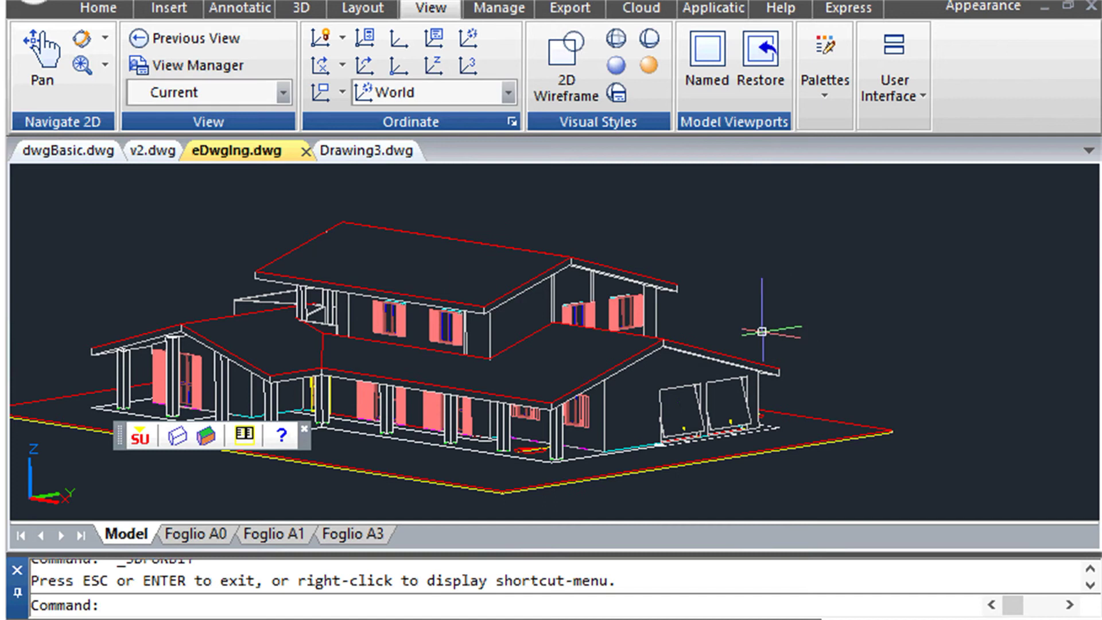
{"action": "left_click", "coordinate": [205, 435]}
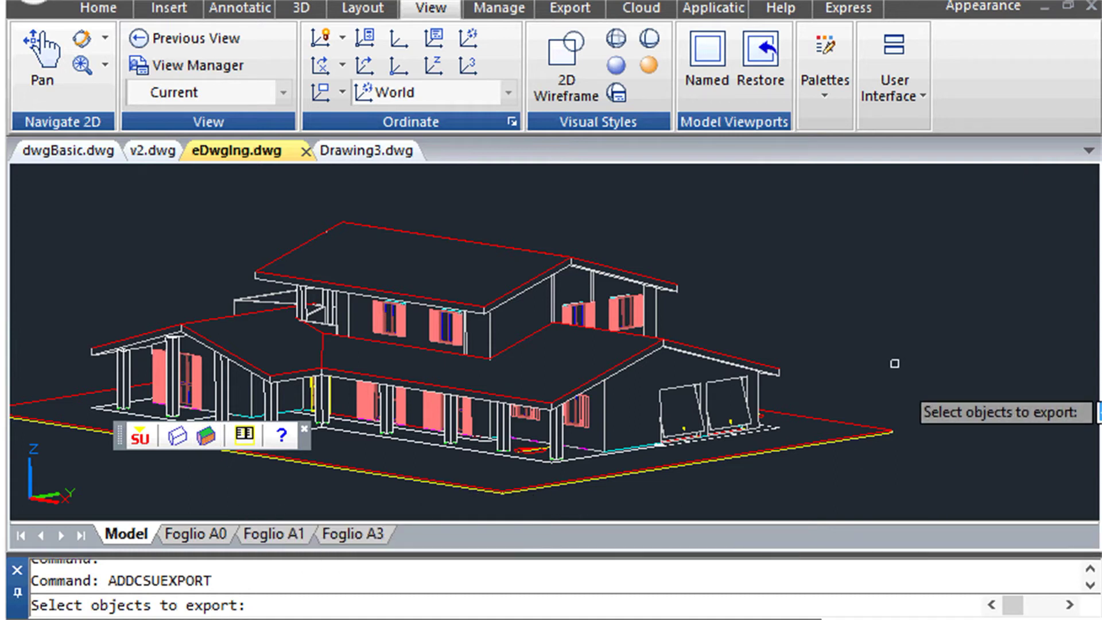
Step: Select all 1041 objects and save the export as eDwgIng.skp in disegniDwg
{"action": "key", "text": "F8"}
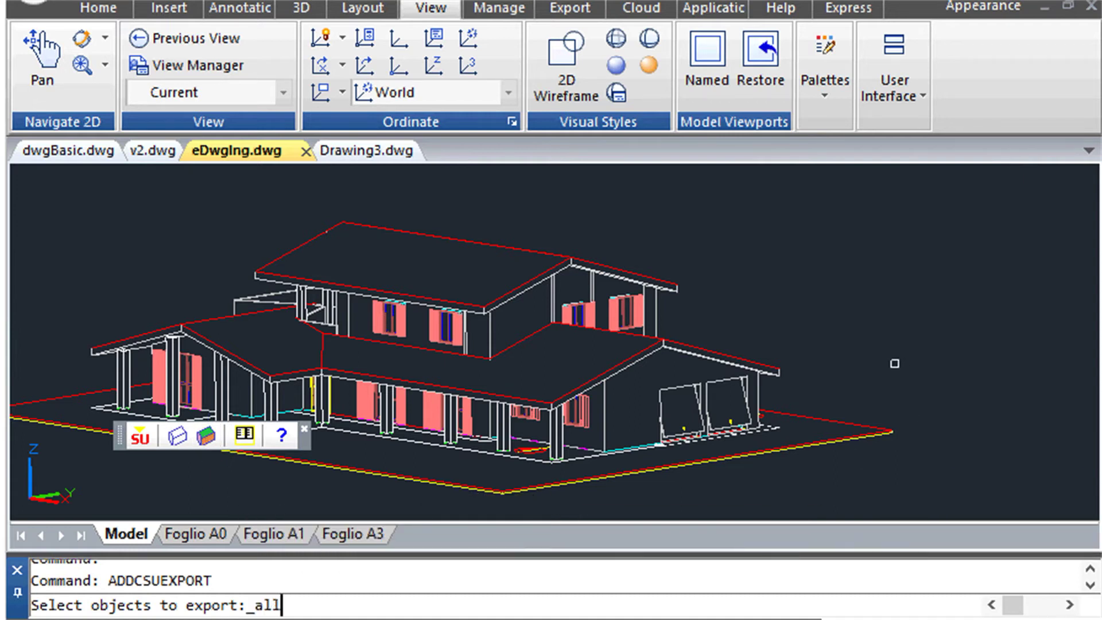
{"action": "key", "text": "Return"}
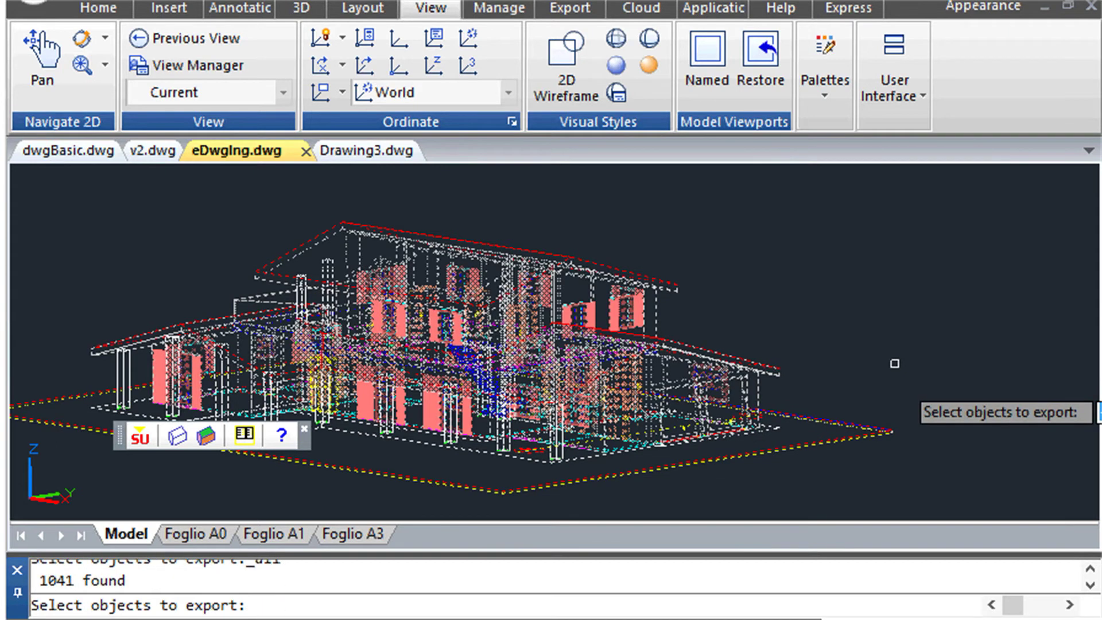
{"action": "key", "text": "Return"}
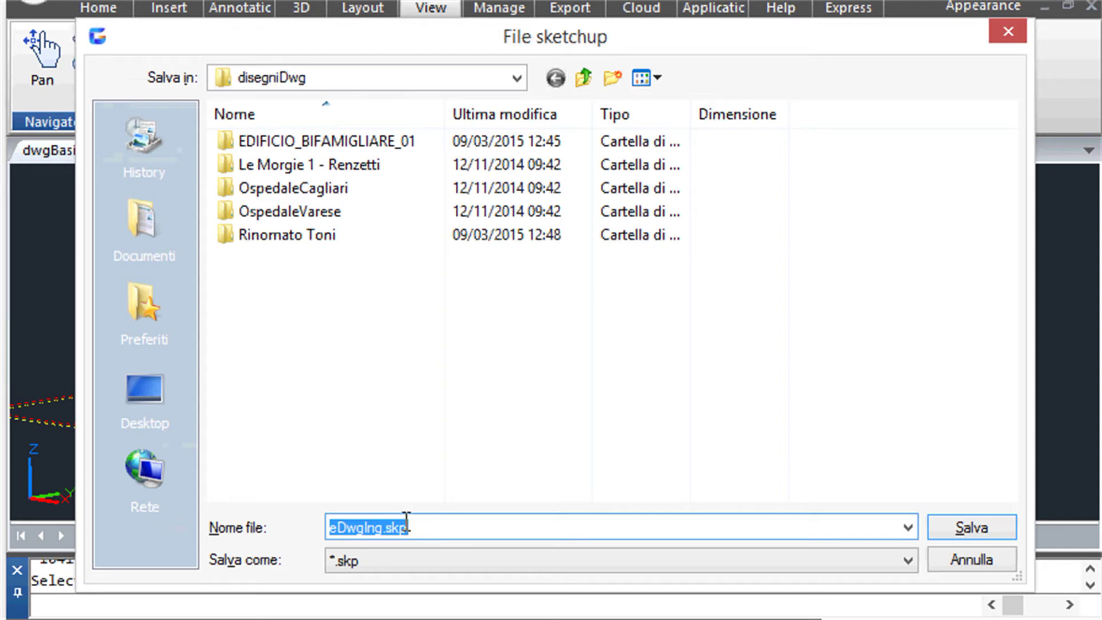
{"action": "left_click", "coordinate": [968, 528]}
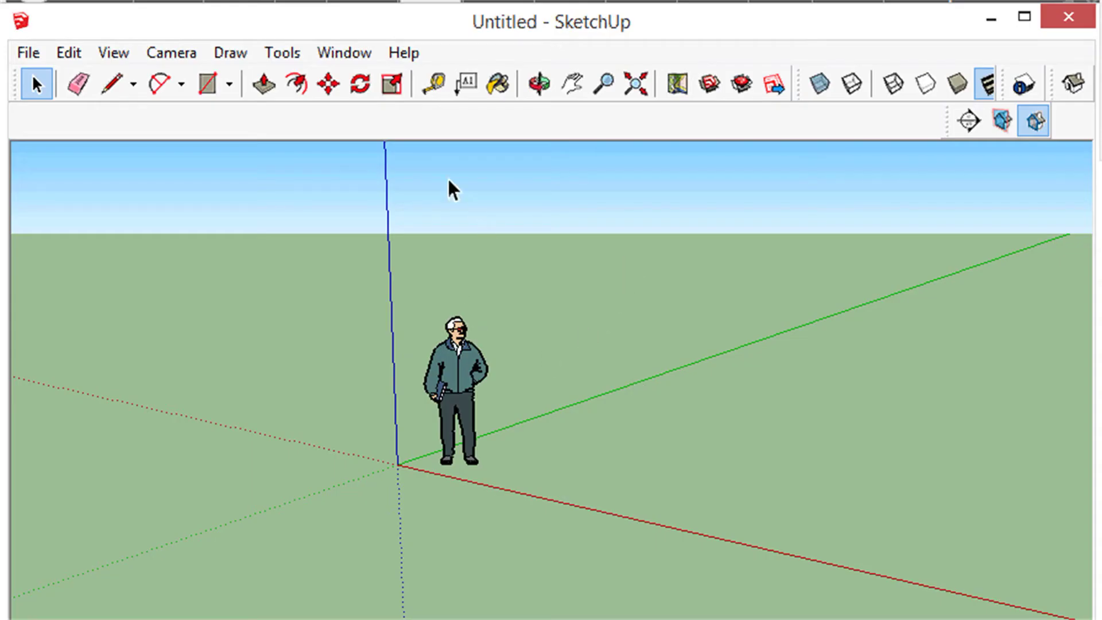
Step: Open eDwgIng.skp from the disegniDwg folder through File > Open
{"action": "left_click", "coordinate": [28, 52]}
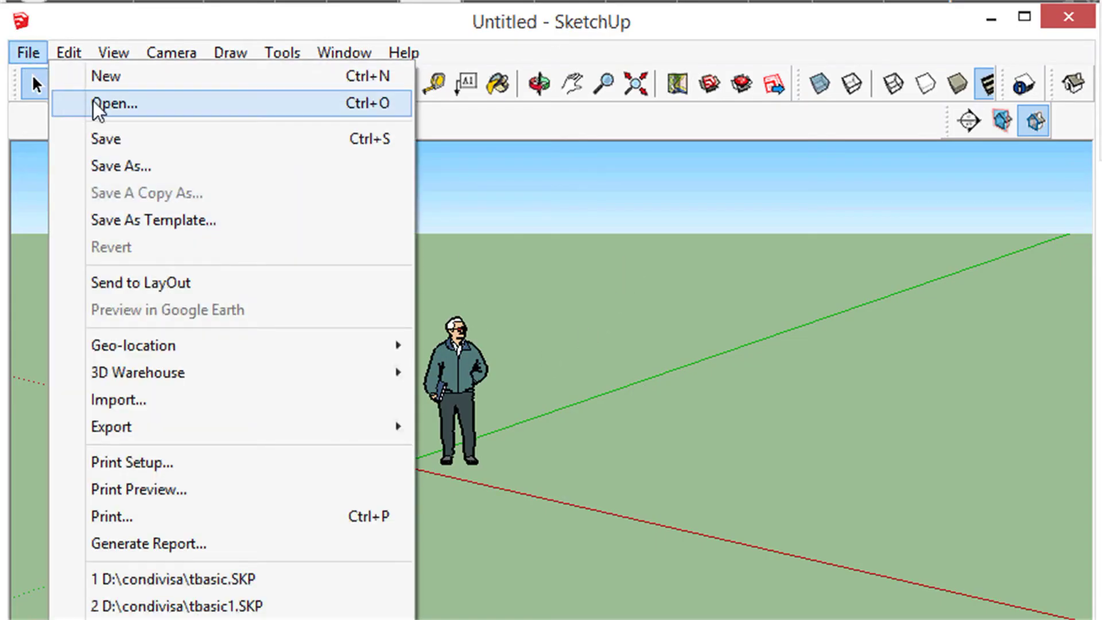
{"action": "left_click", "coordinate": [118, 104]}
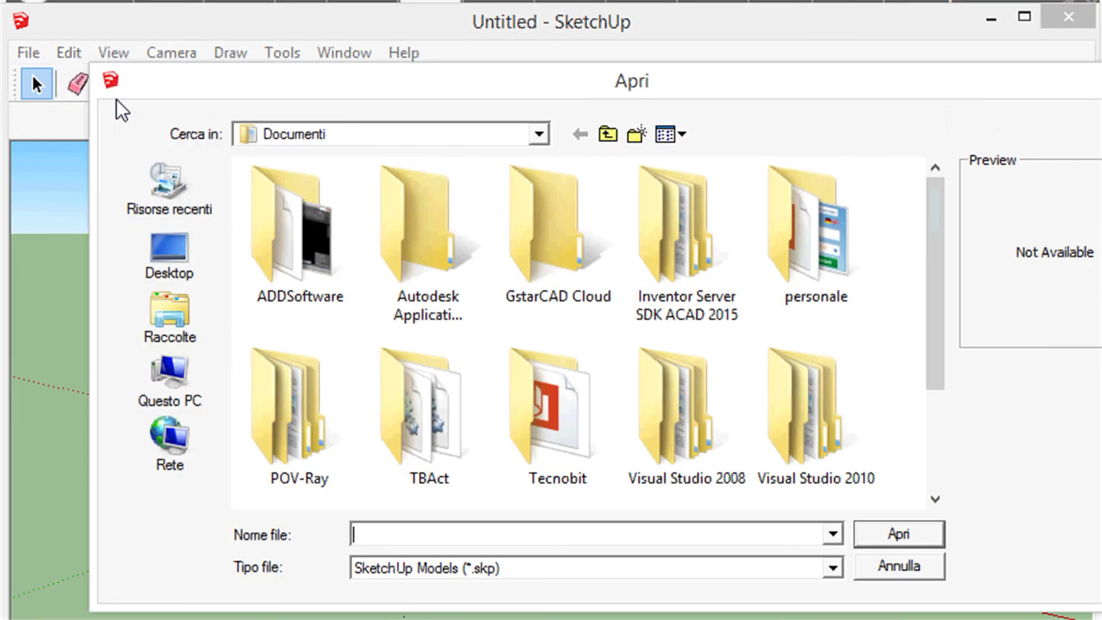
{"action": "double_click", "coordinate": [309, 198]}
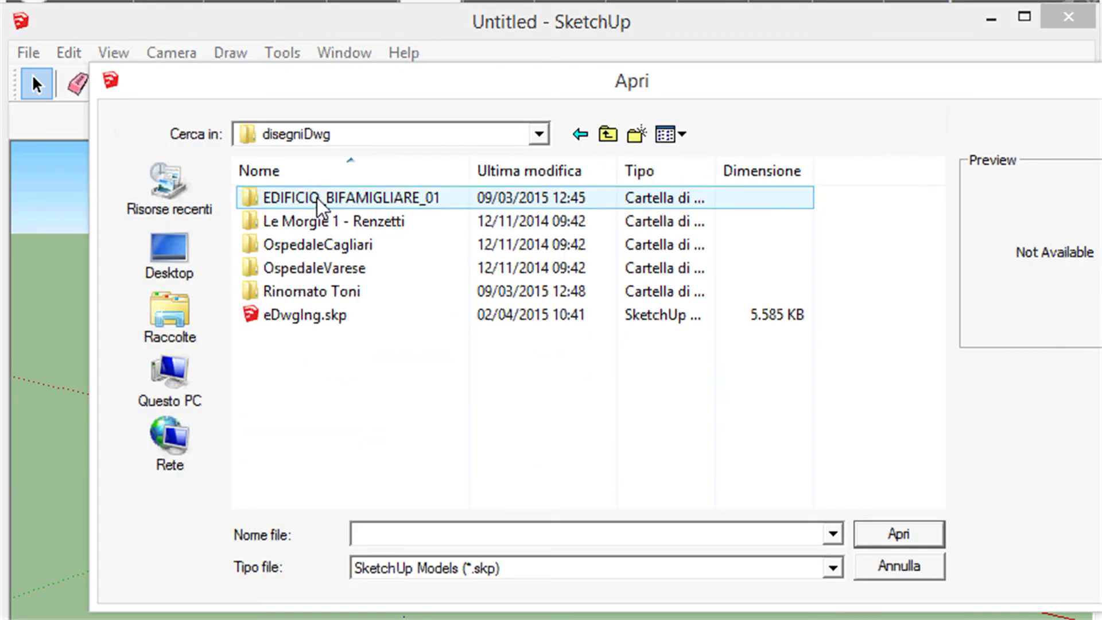
{"action": "left_click", "coordinate": [295, 318]}
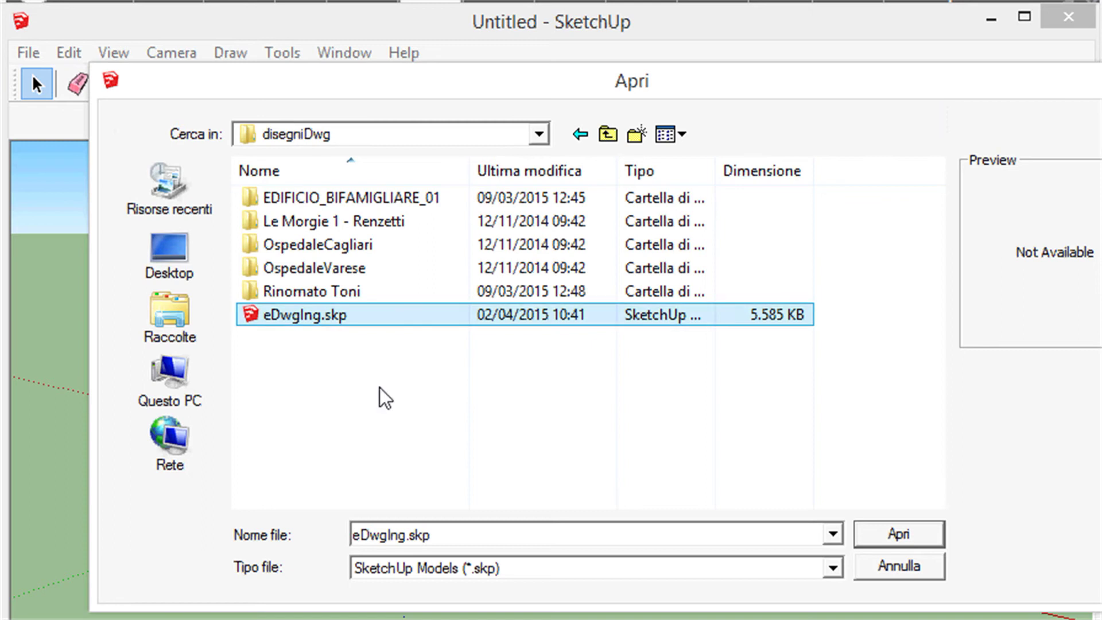
{"action": "left_click", "coordinate": [895, 536]}
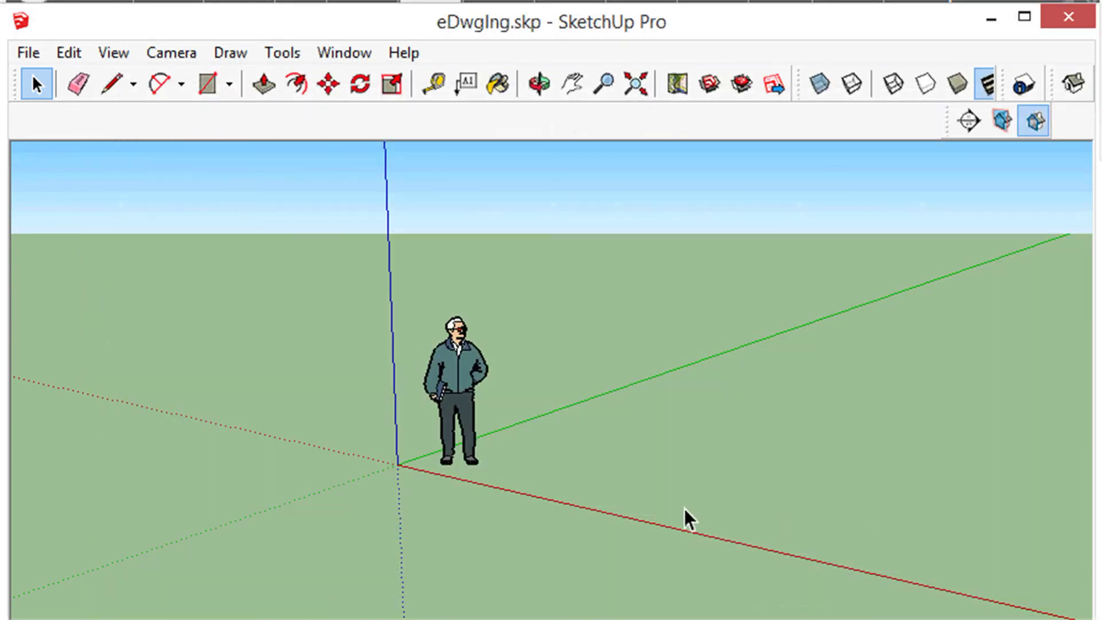
Step: Fit the whole house in top view, then tilt it into a 3D perspective
{"action": "key", "text": "F2"}
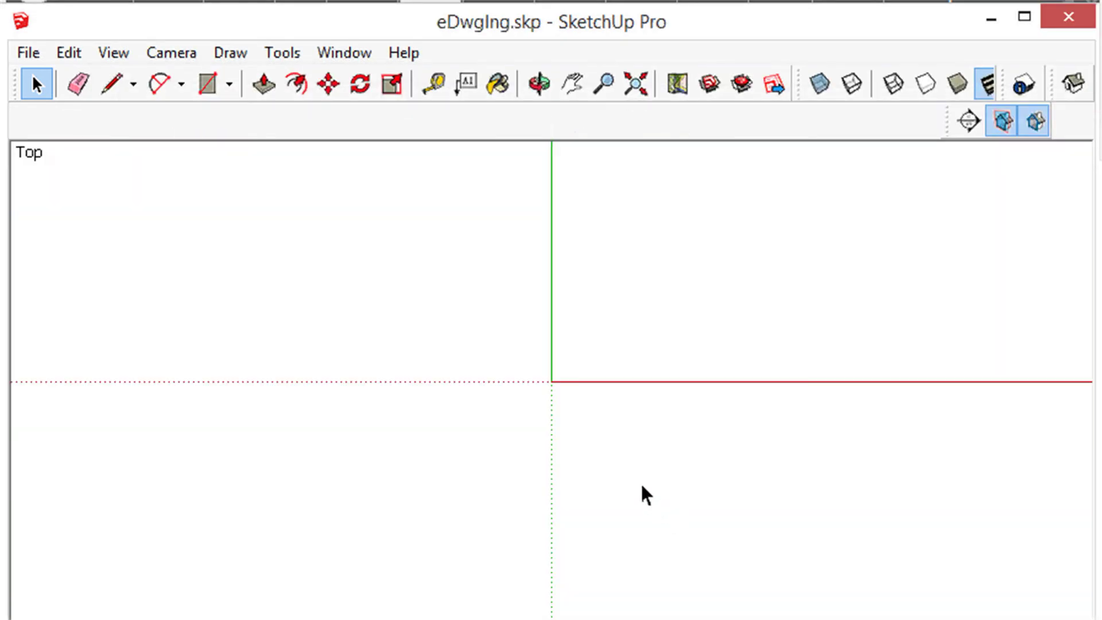
{"action": "left_click", "coordinate": [636, 87]}
{"action": "left_click", "coordinate": [542, 86]}
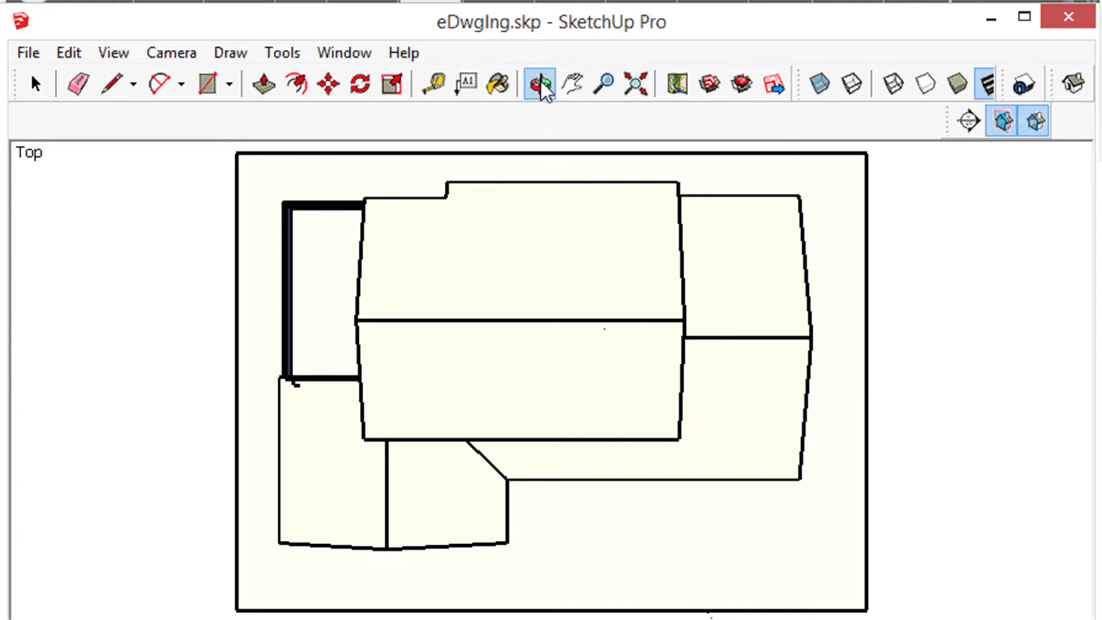
{"action": "left_click_drag", "start_coordinate": [600, 507], "coordinate": [627, 366]}
Step: Zoom and orbit around the front to inspect the roofs, porch and windows
{"action": "scroll", "coordinate": [624, 376], "scroll_direction": "up", "scroll_amount": 4}
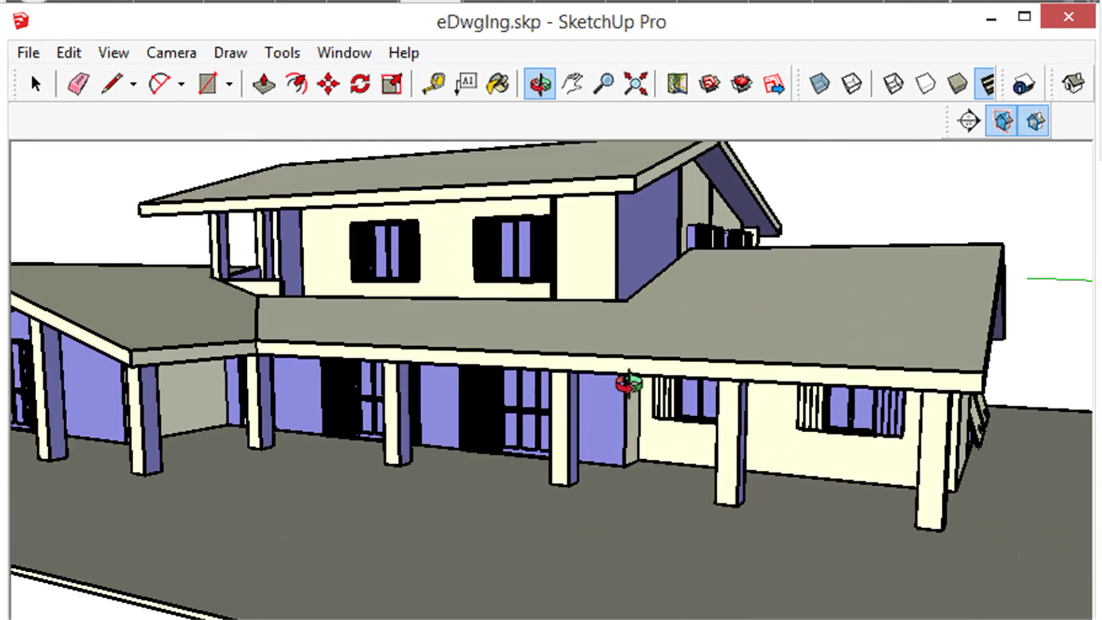
{"action": "scroll", "coordinate": [635, 373], "scroll_direction": "up", "scroll_amount": 3}
{"action": "left_click_drag", "start_coordinate": [527, 420], "coordinate": [601, 350]}
{"action": "scroll", "coordinate": [601, 350], "scroll_direction": "up", "scroll_amount": 5}
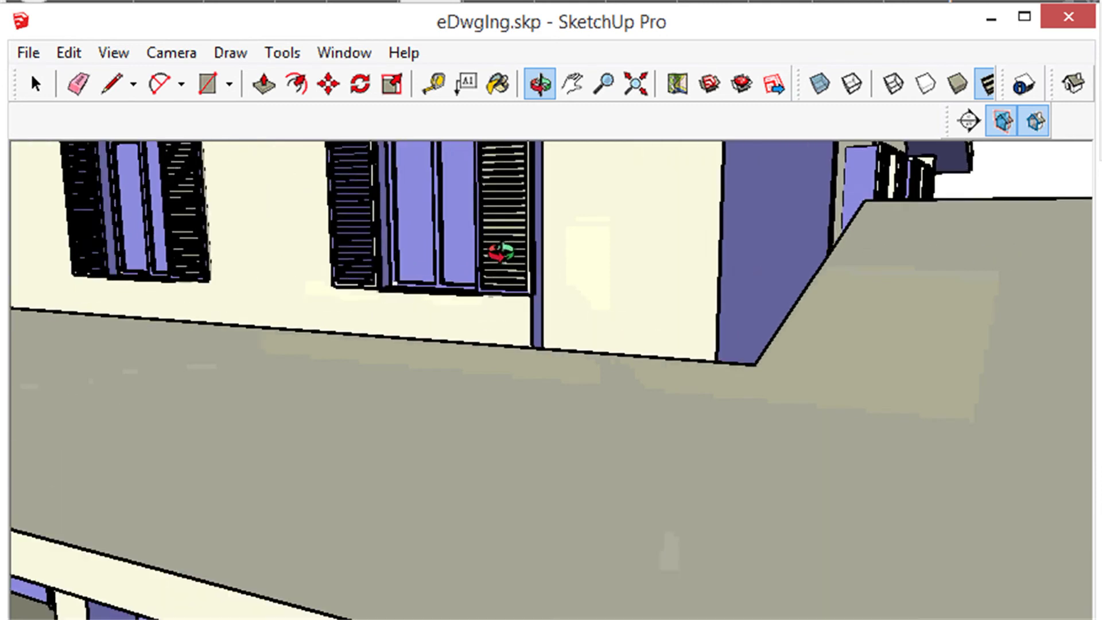
{"action": "scroll", "coordinate": [501, 253], "scroll_direction": "down", "scroll_amount": 5}
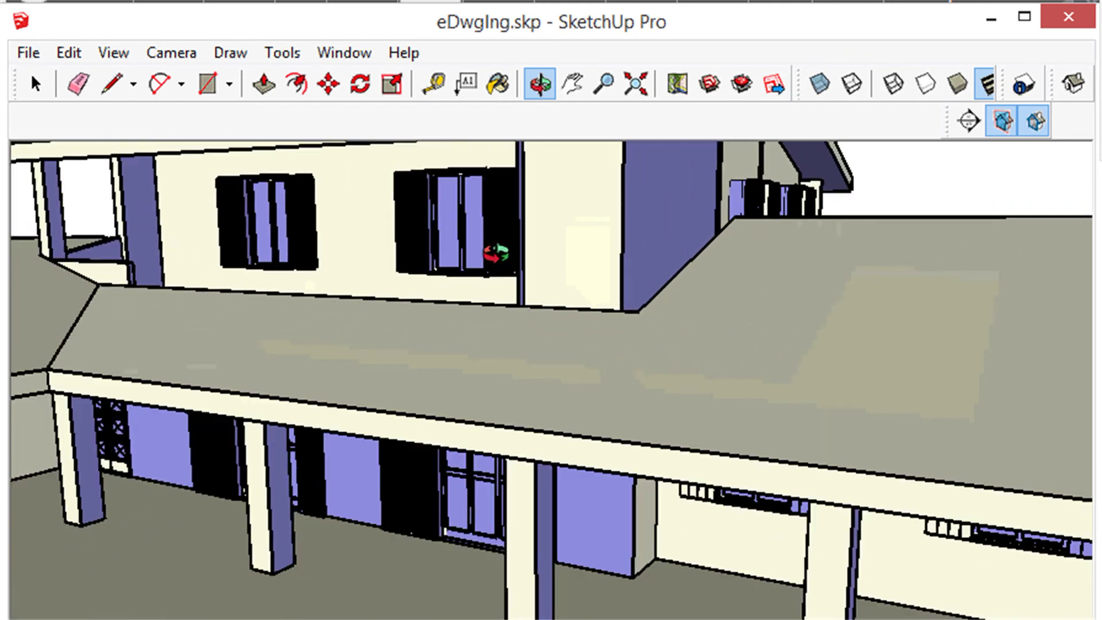
{"action": "left_click_drag", "start_coordinate": [497, 253], "coordinate": [489, 267]}
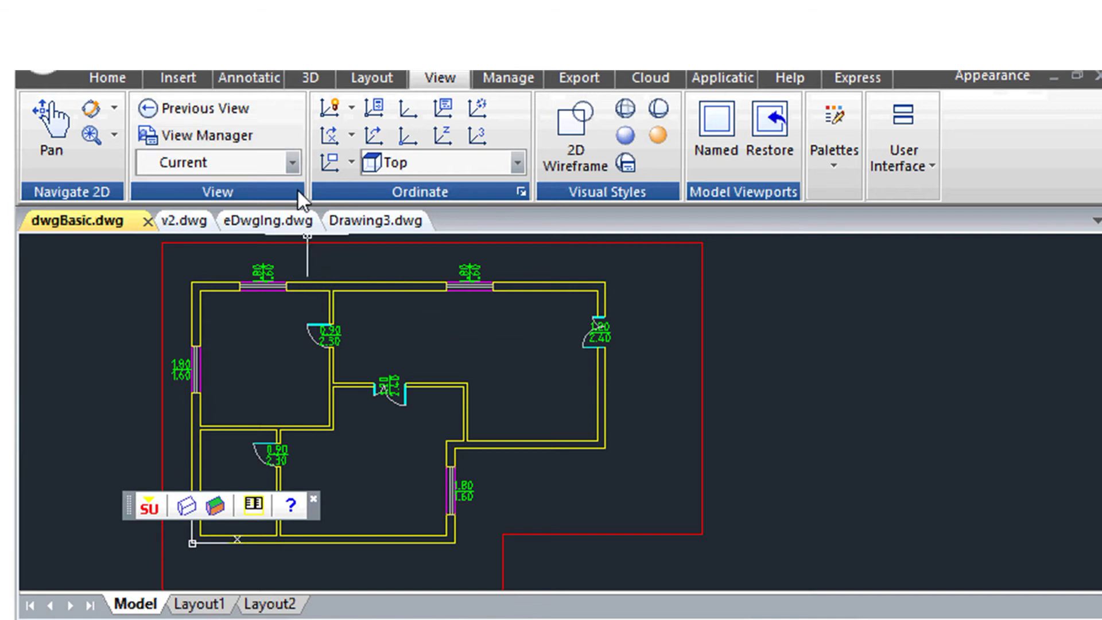
Step: Show the floor plan in SW Isometric view and zoom in to check an inner wall
{"action": "left_click", "coordinate": [293, 162]}
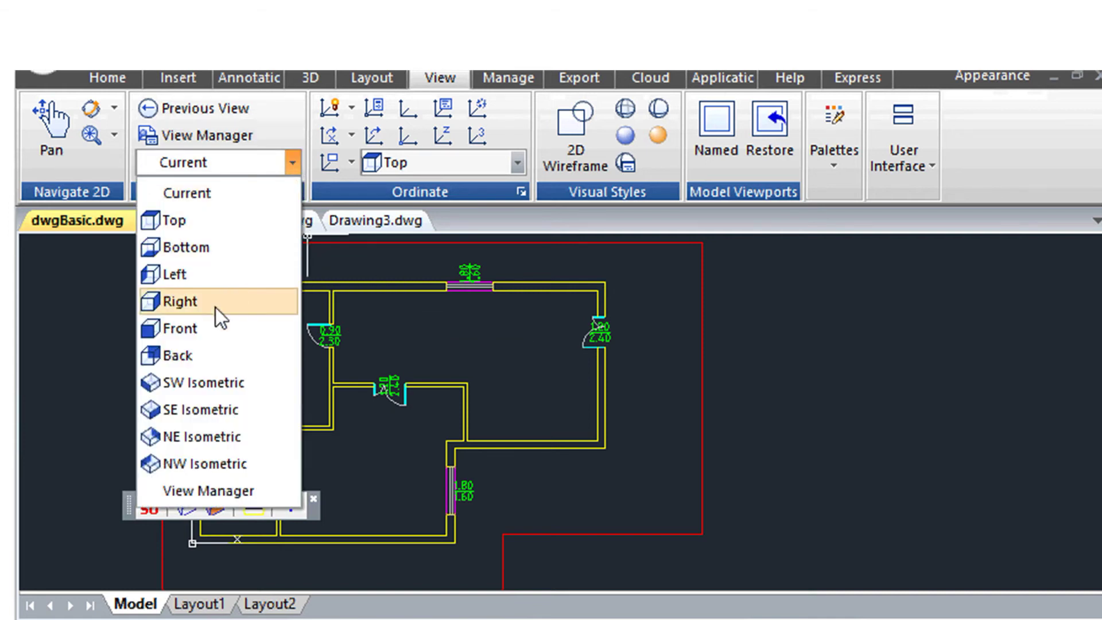
{"action": "left_click", "coordinate": [201, 383]}
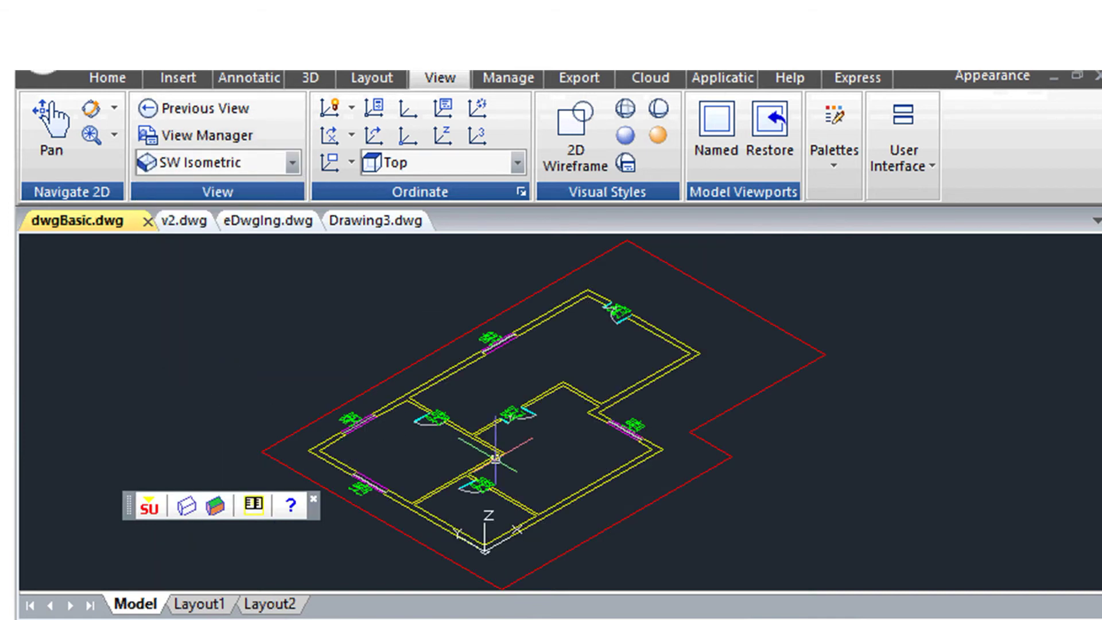
{"action": "scroll", "coordinate": [566, 455], "scroll_direction": "up", "scroll_amount": 5}
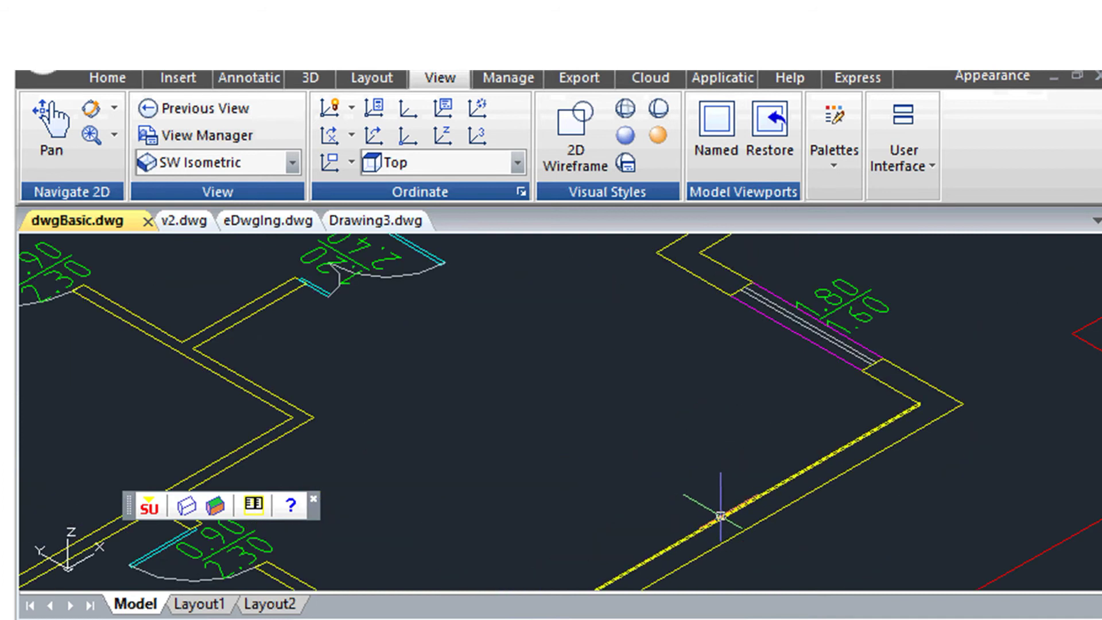
{"action": "left_click", "coordinate": [722, 516]}
{"action": "scroll", "coordinate": [685, 502], "scroll_direction": "down", "scroll_amount": 4}
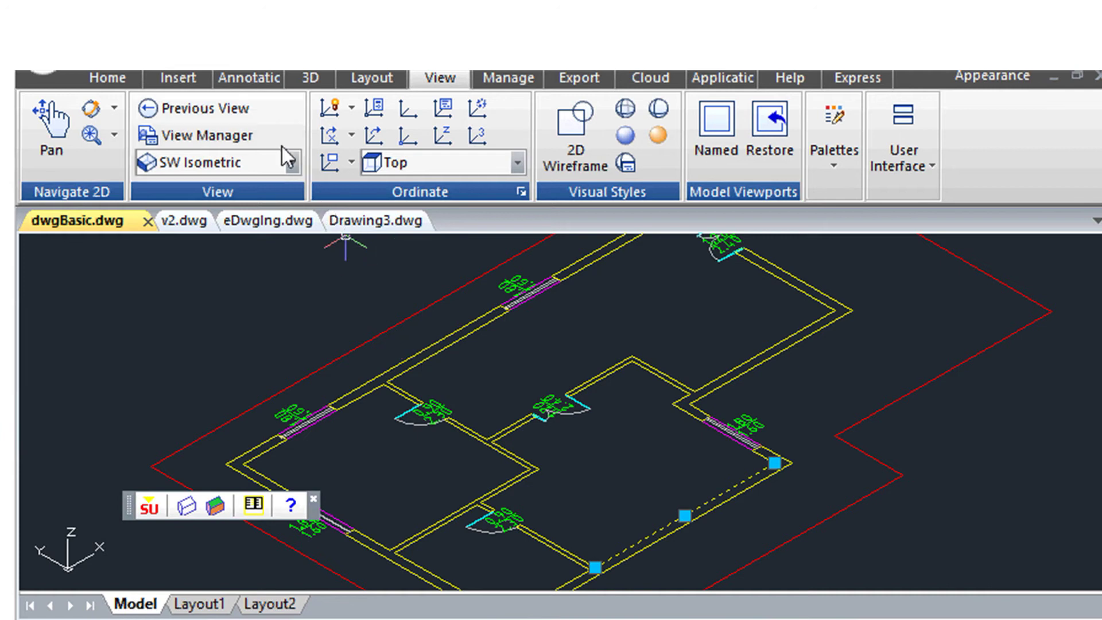
Step: Return the plan to Top view, zoom in, and launch SketchUp Export 2D
{"action": "left_click", "coordinate": [293, 163]}
{"action": "left_click", "coordinate": [195, 220]}
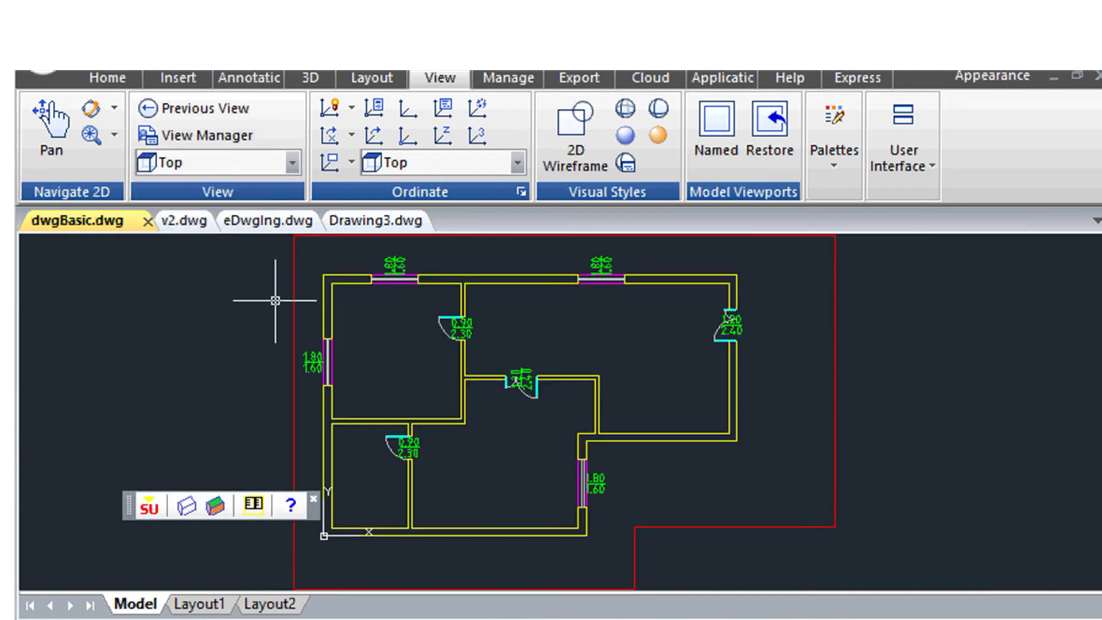
{"action": "scroll", "coordinate": [265, 327], "scroll_direction": "up", "scroll_amount": 3}
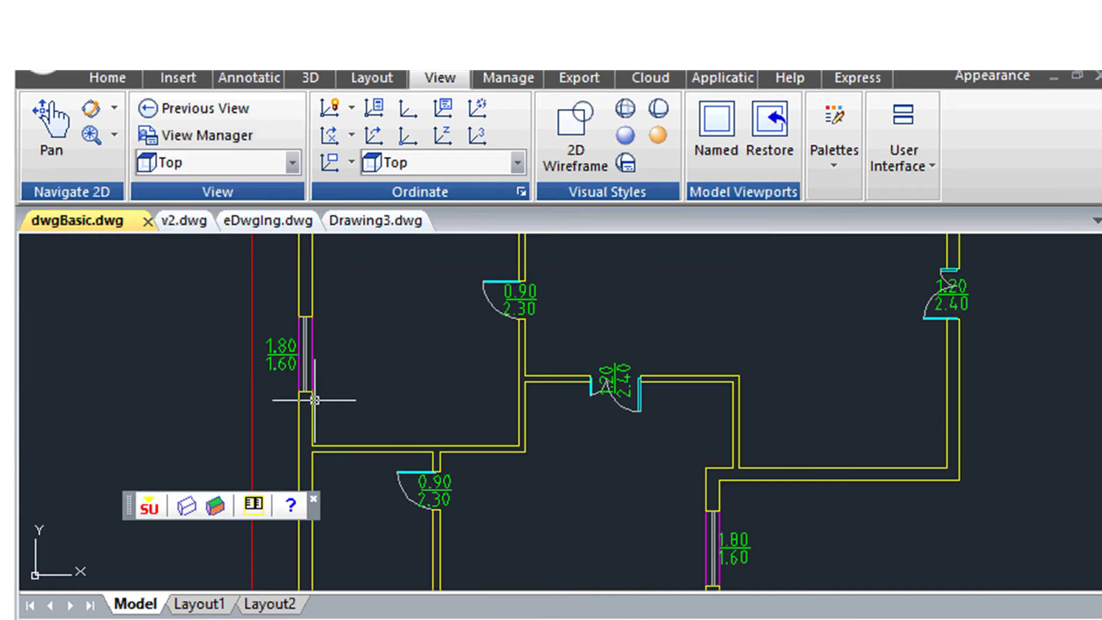
{"action": "left_click", "coordinate": [188, 506]}
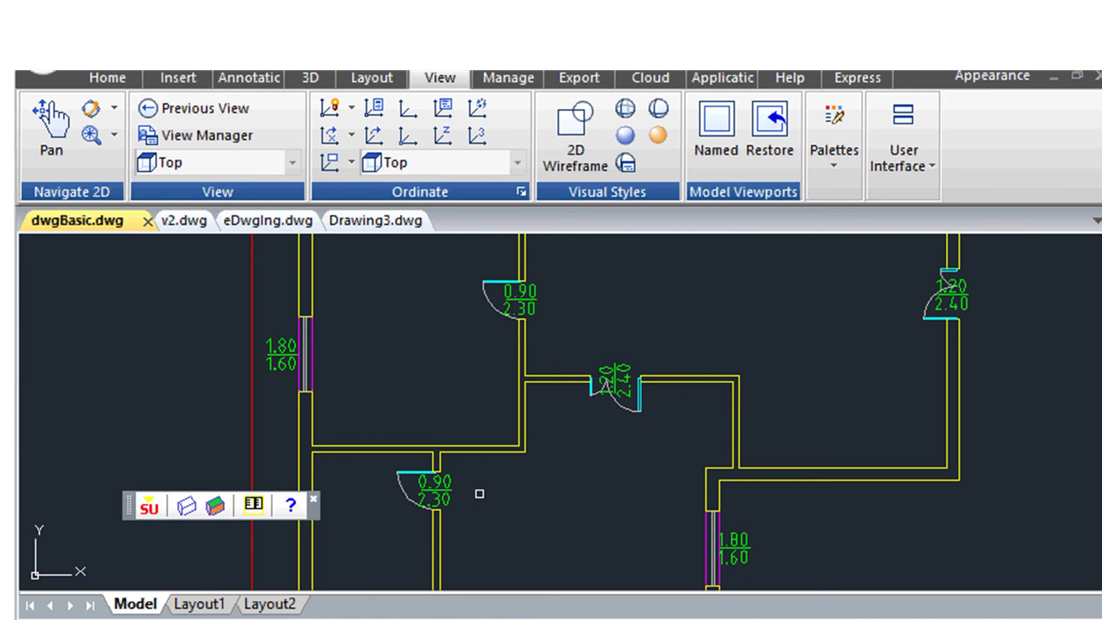
Step: Select all plan objects, keep the 3.00 floor height, and save as dwgBasic.skp
{"action": "key", "text": "ctrl+a"}
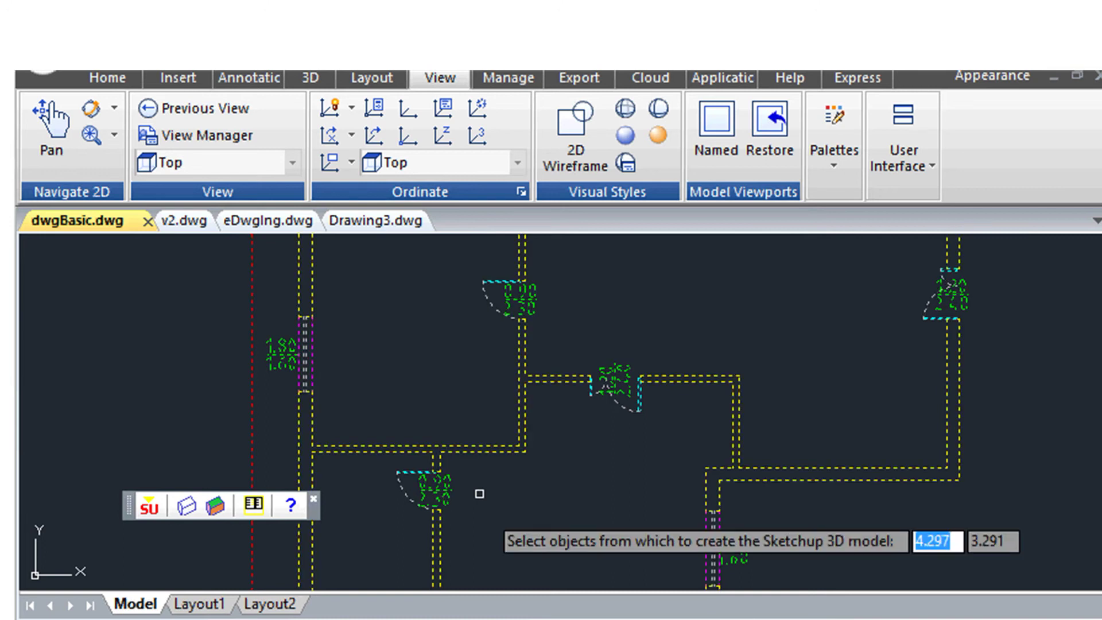
{"action": "key", "text": "Return"}
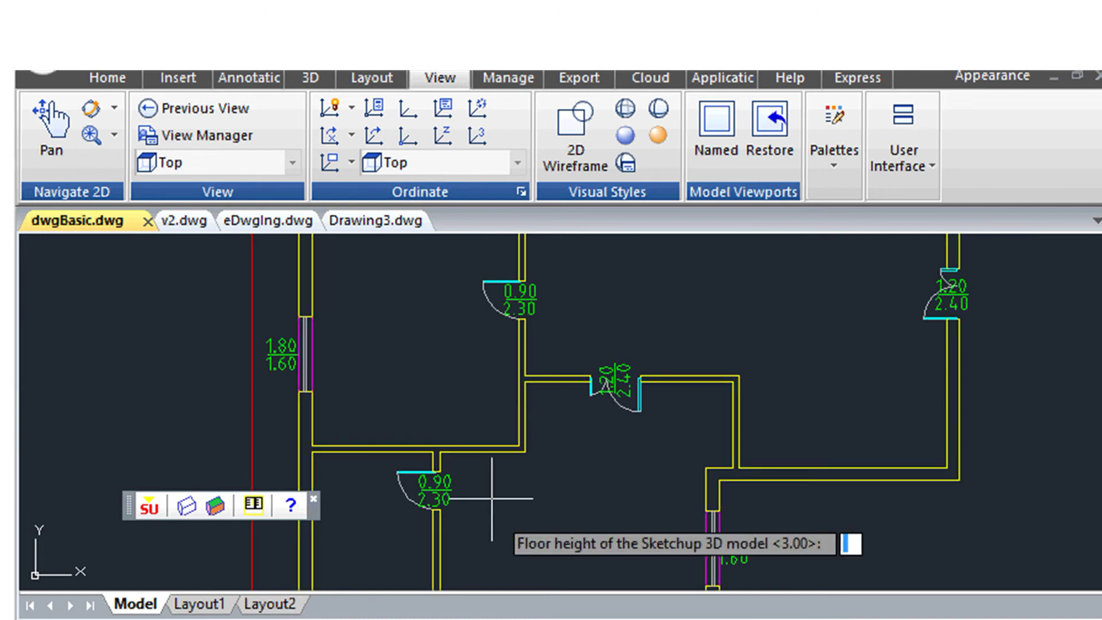
{"action": "key", "text": "Return"}
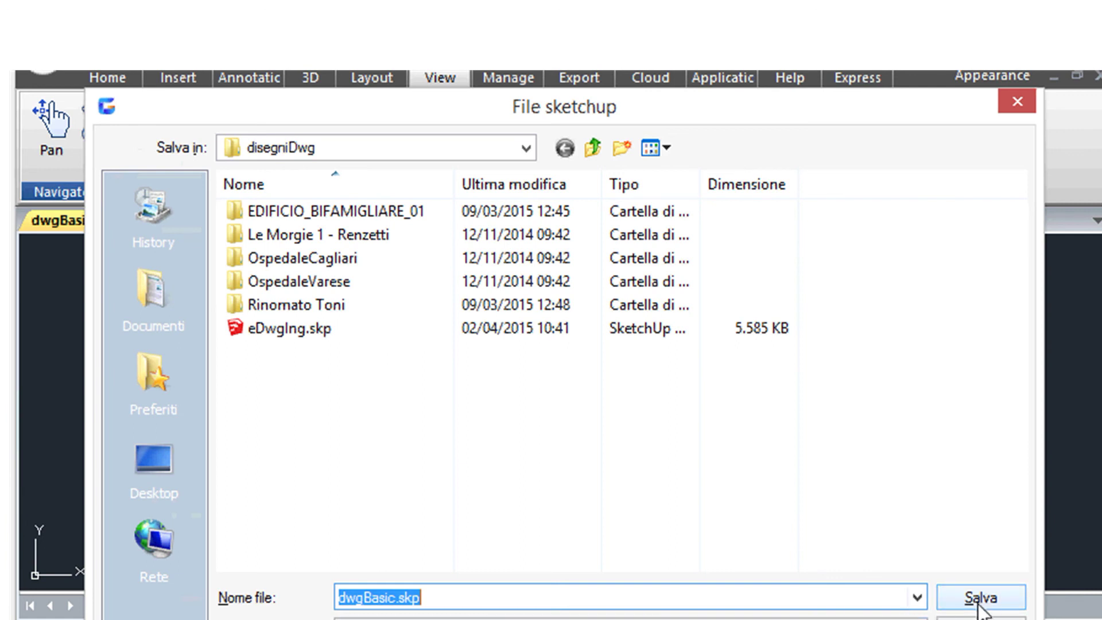
{"action": "left_click", "coordinate": [980, 598]}
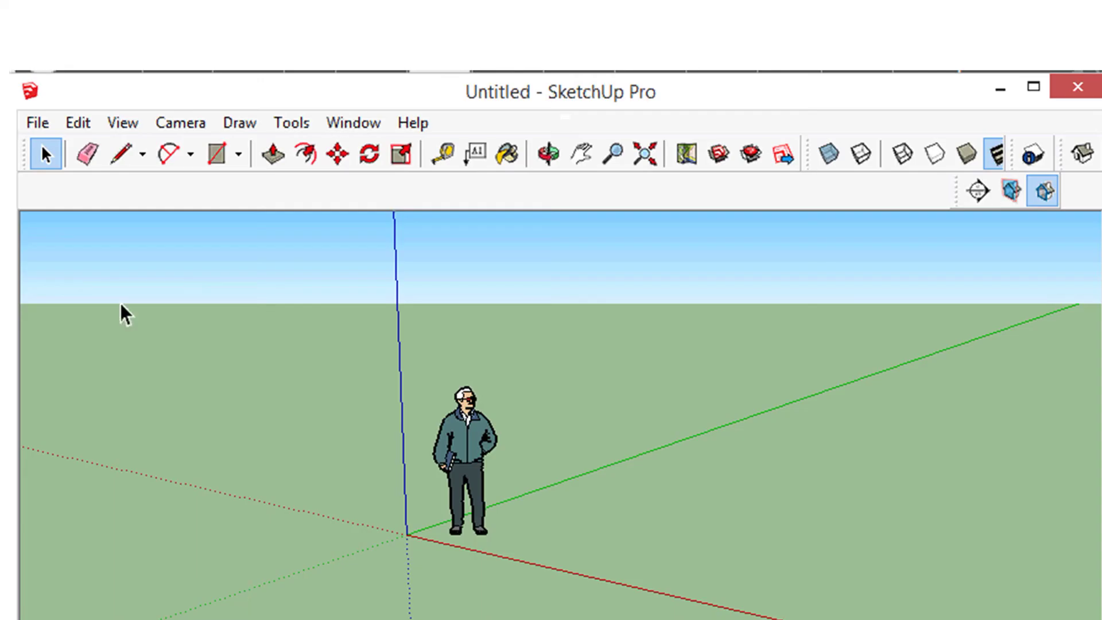
Step: Open dwgBasic.skp from the disegniDwg folder in SketchUp
{"action": "left_click", "coordinate": [38, 126]}
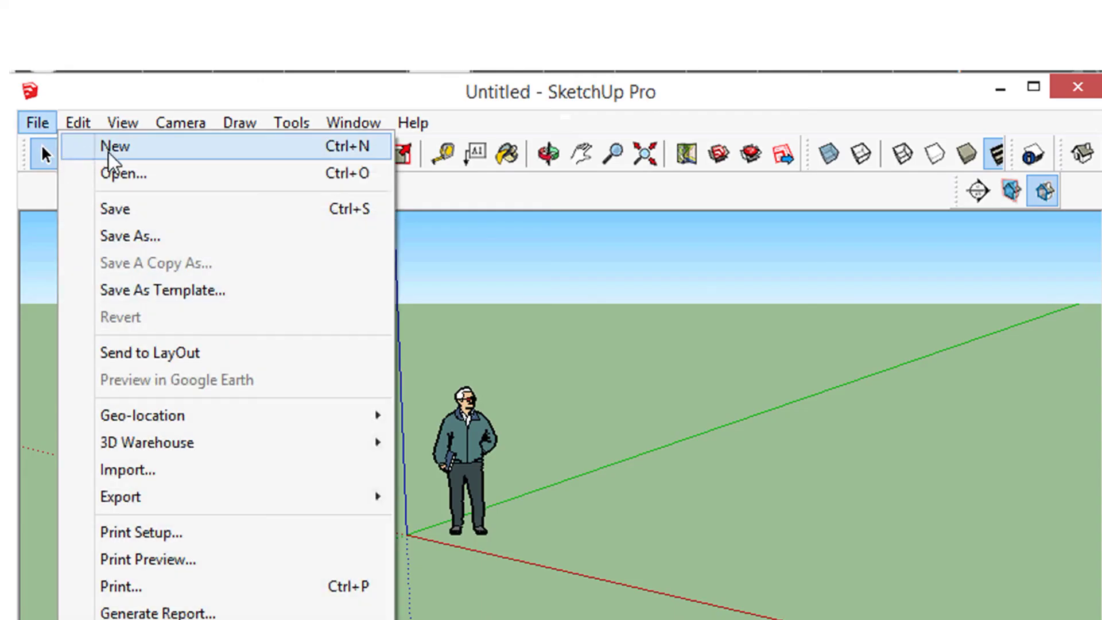
{"action": "left_click", "coordinate": [124, 174]}
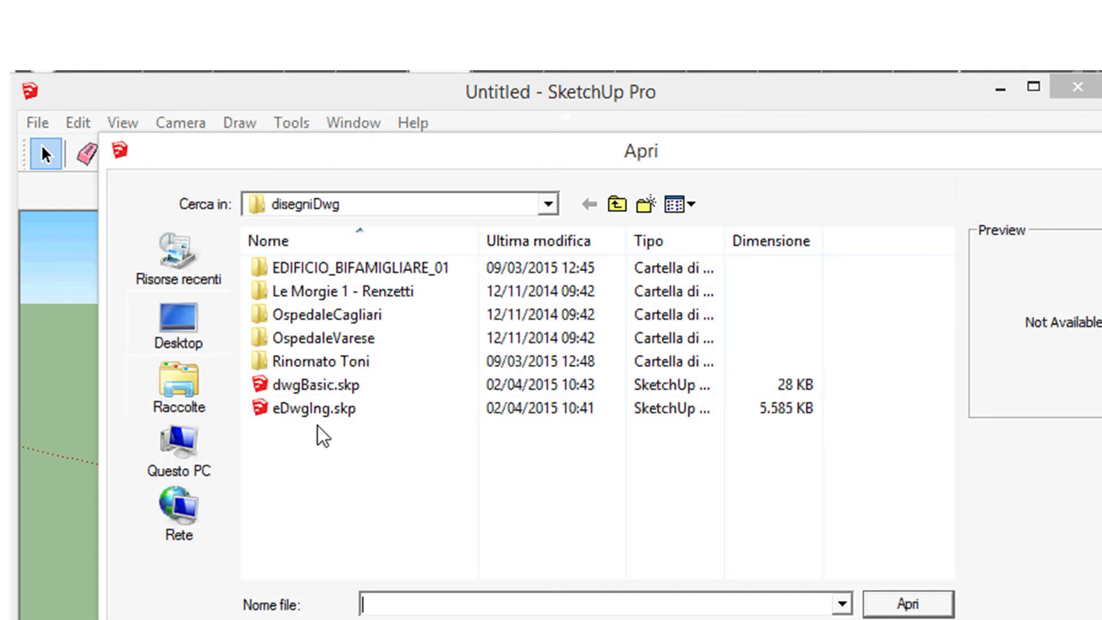
{"action": "left_click", "coordinate": [319, 390]}
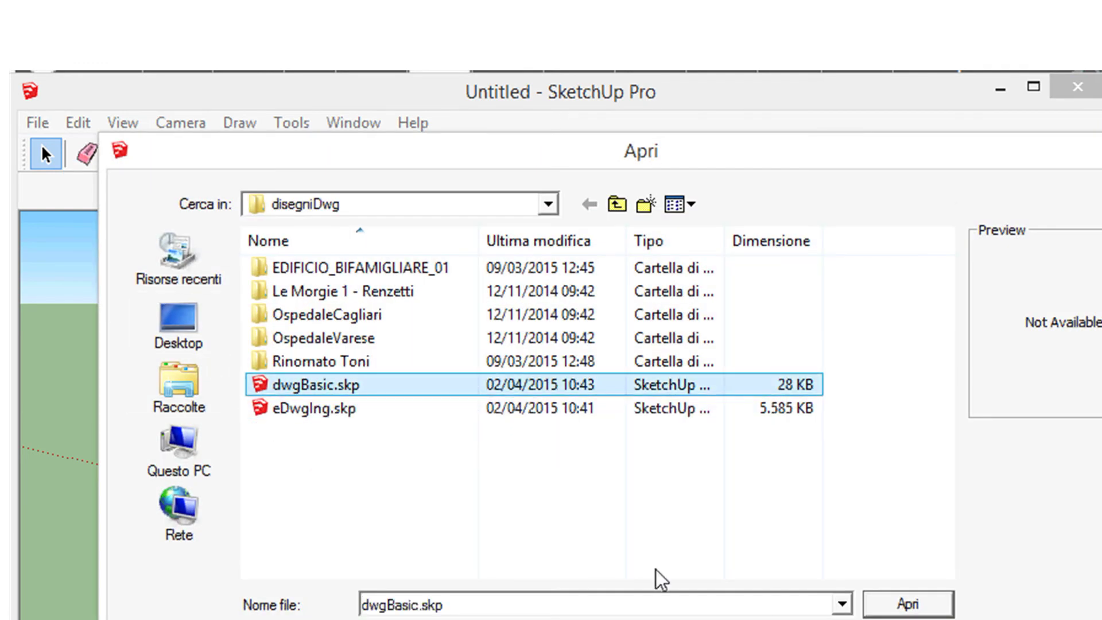
{"action": "left_click", "coordinate": [913, 605]}
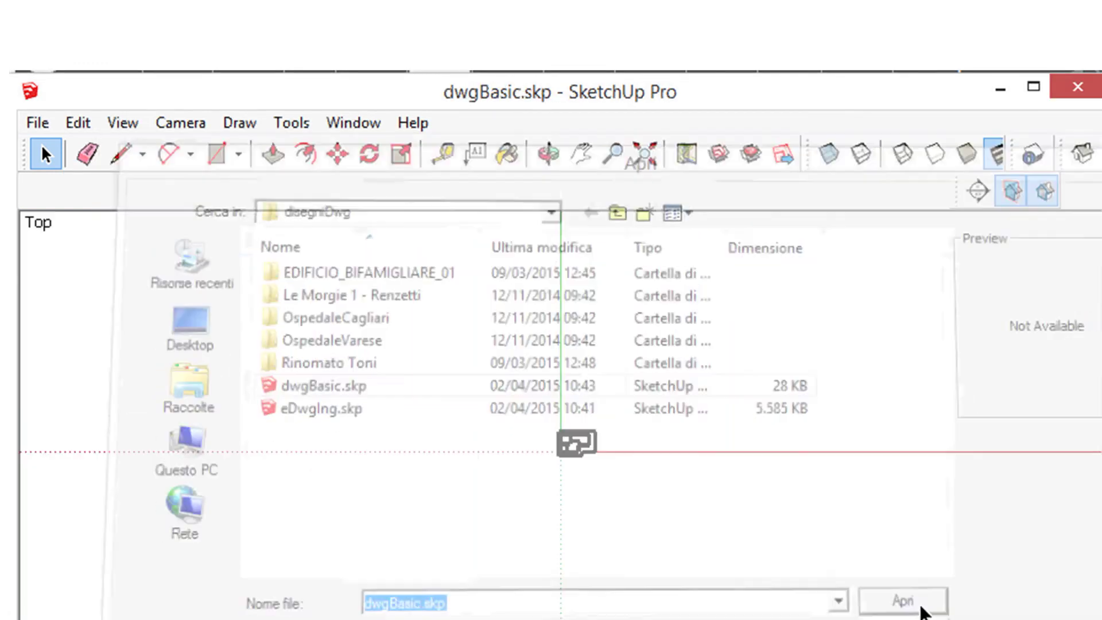
Step: Orbit the walled plan into 3D, then Push/Pull the left front wall outward
{"action": "left_click", "coordinate": [652, 159]}
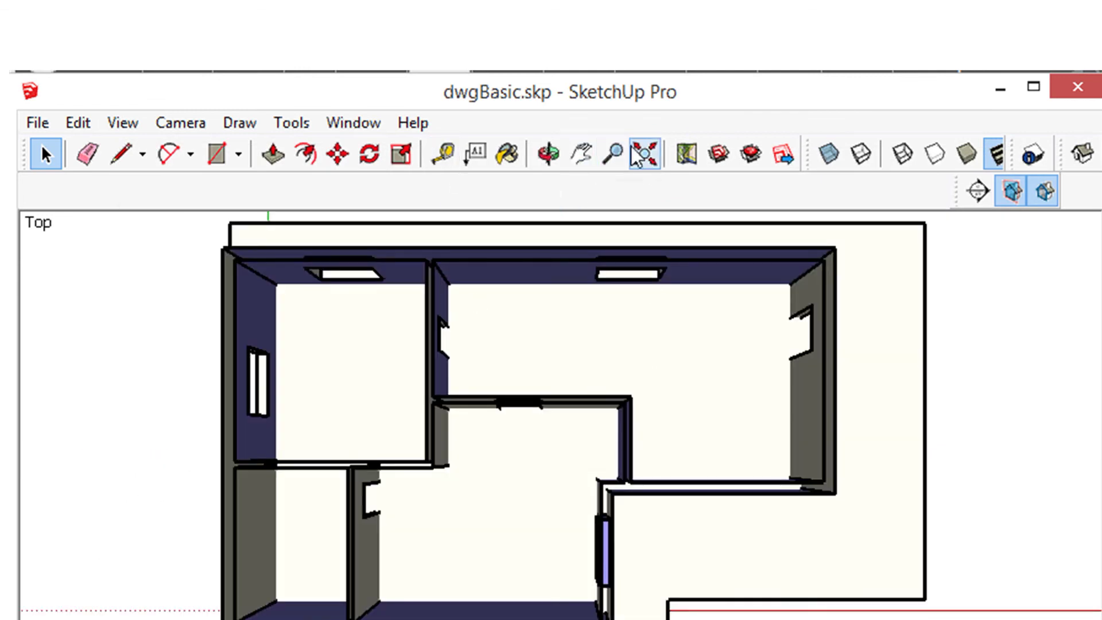
{"action": "left_click", "coordinate": [549, 154]}
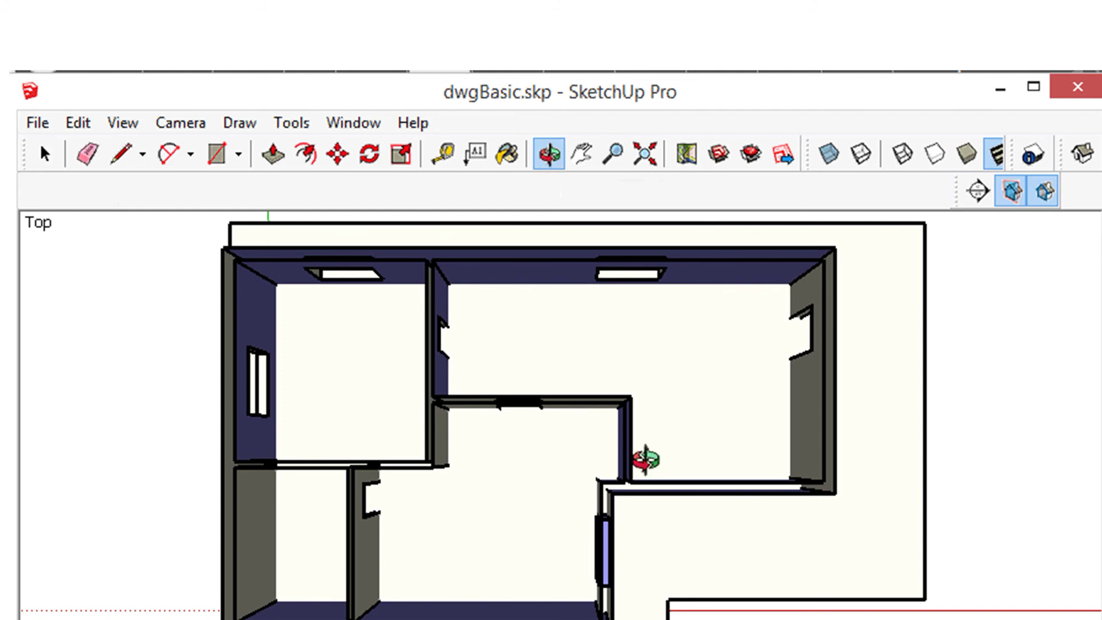
{"action": "left_click_drag", "start_coordinate": [644, 458], "coordinate": [576, 280]}
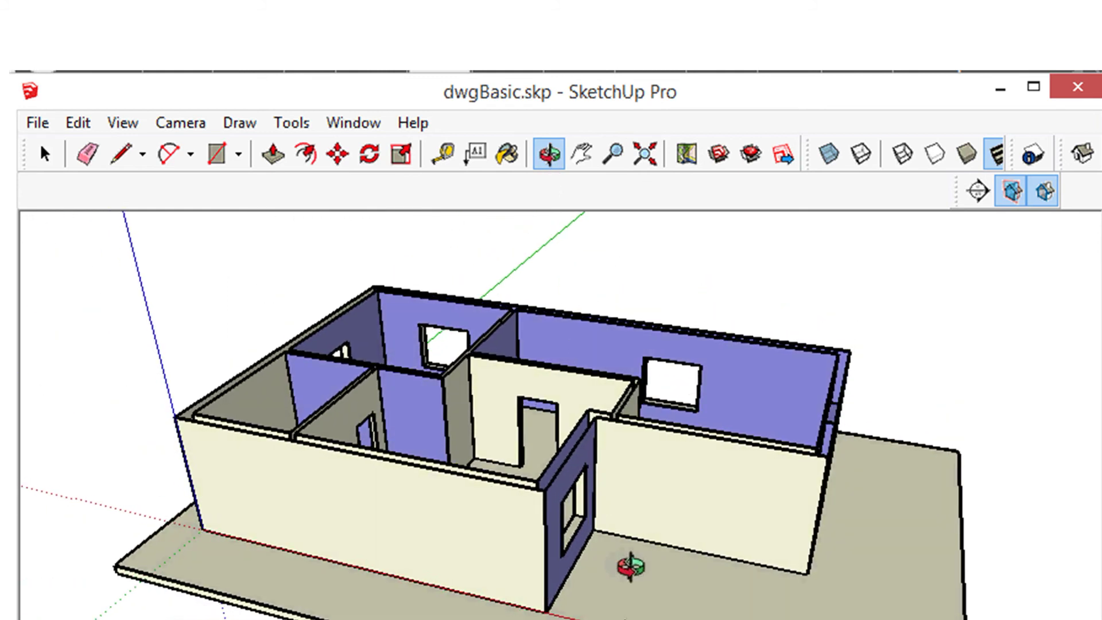
{"action": "left_click_drag", "start_coordinate": [629, 560], "coordinate": [501, 526]}
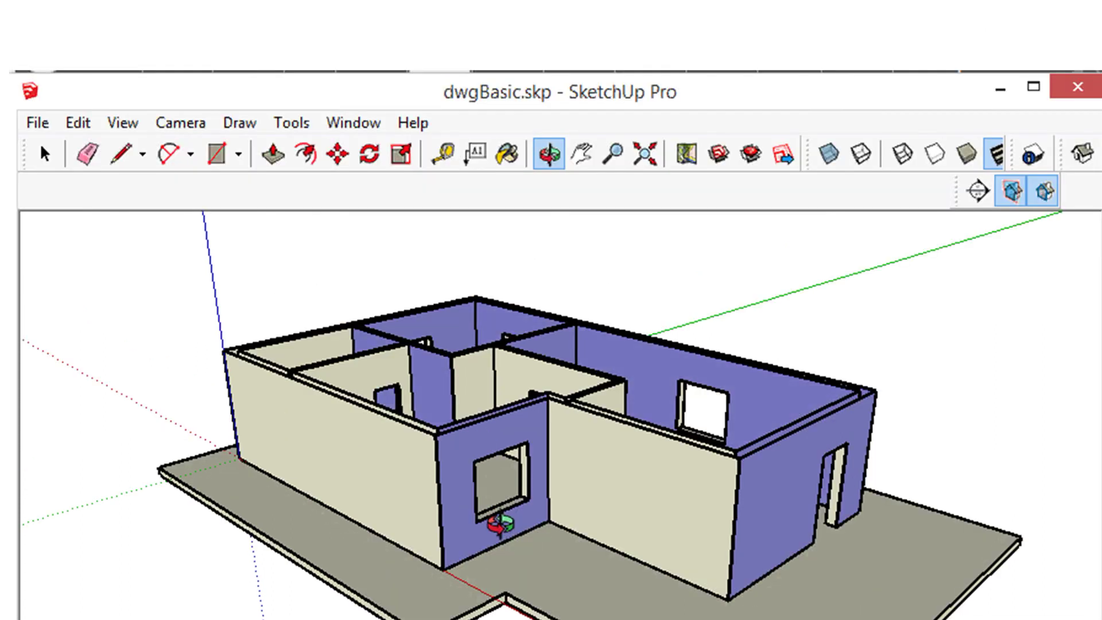
{"action": "left_click", "coordinate": [275, 154]}
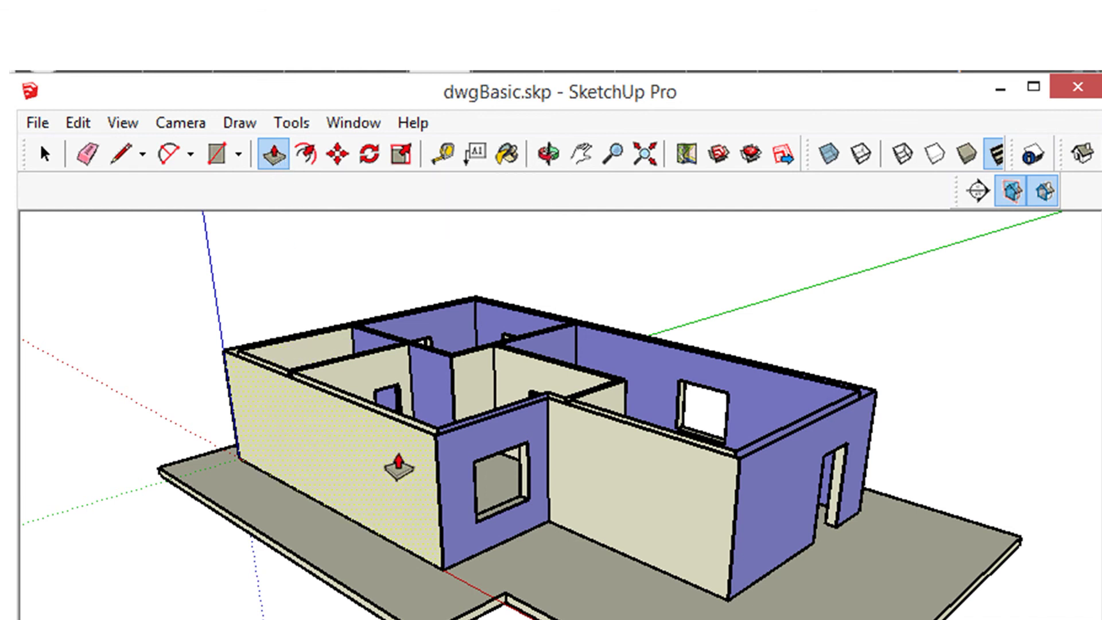
{"action": "mouse_move", "coordinate": [396, 468]}
{"action": "left_mouse_down"}
{"action": "mouse_move", "coordinate": [377, 475]}
{"action": "mouse_move", "coordinate": [387, 473]}
{"action": "left_mouse_up"}
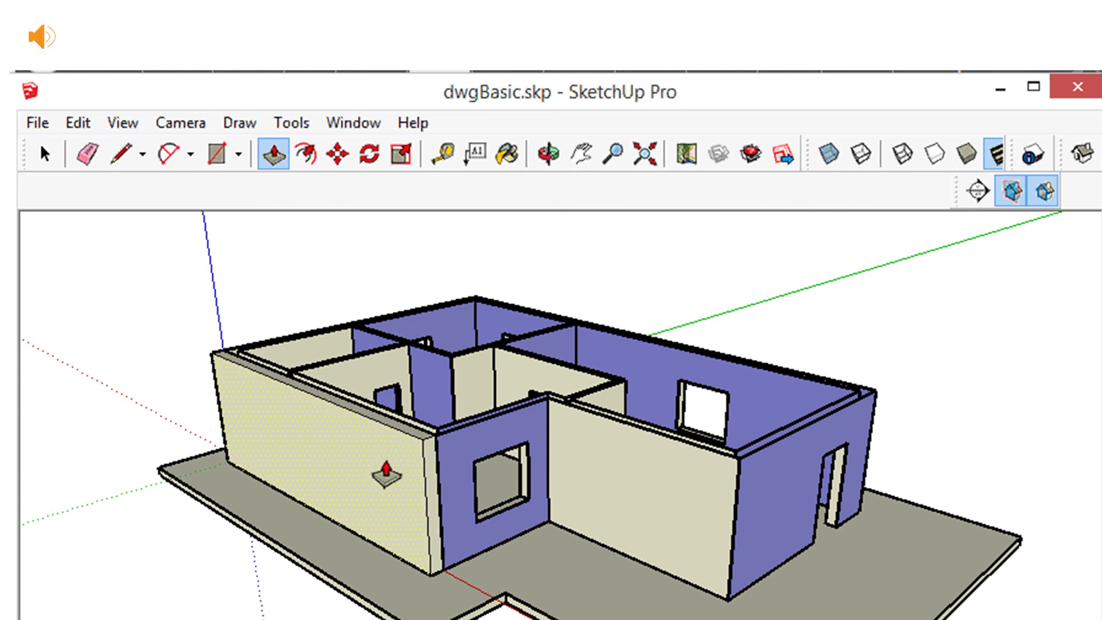